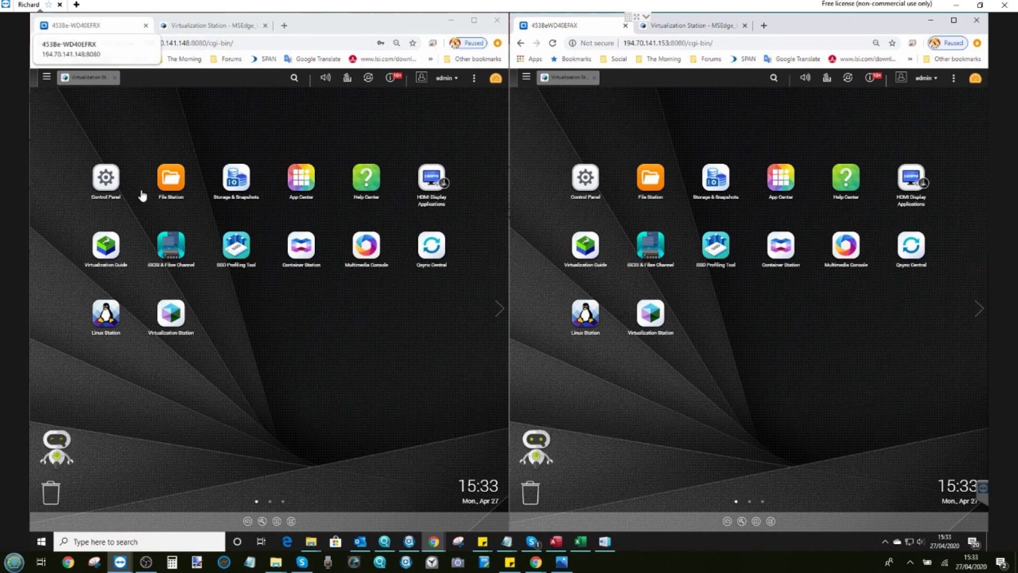
Launch Storage & Snapshots from the 453Be-WD40EFRX NAS's QTS desktop.
click(234, 178)
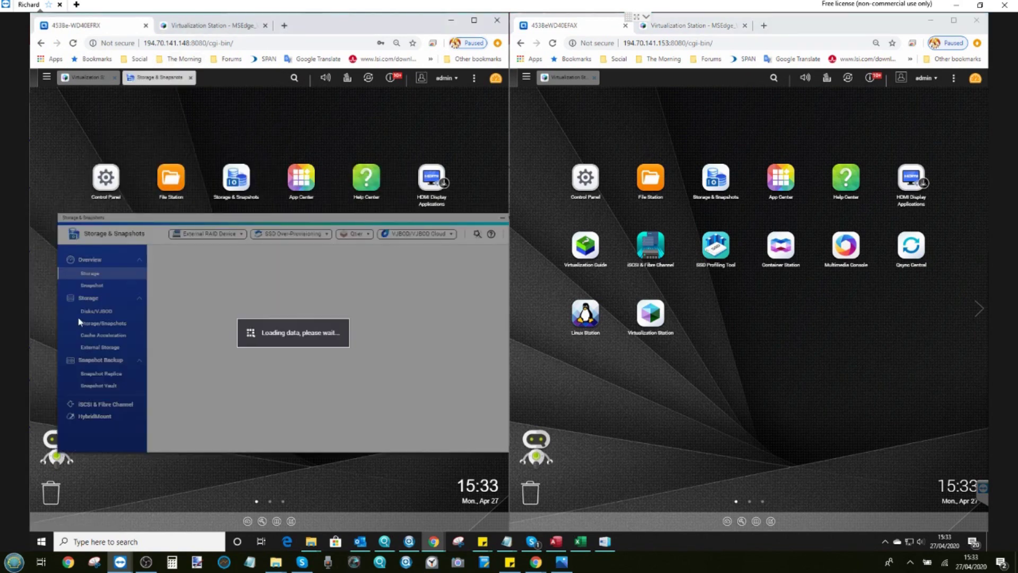
Open Storage & Snapshots on the second NAS and show the Disks/VJBOD view on both units.
click(526, 78)
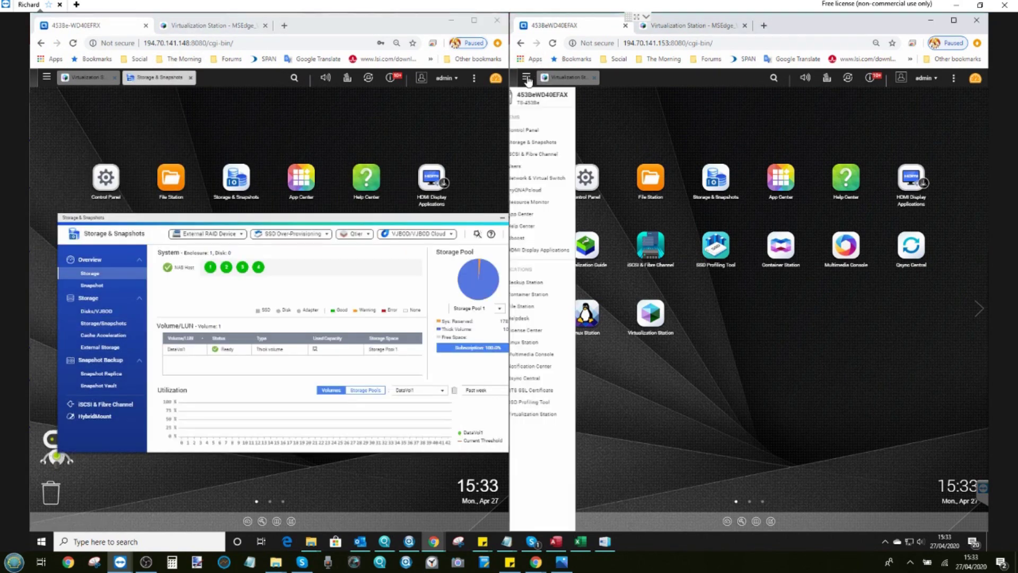
click(716, 178)
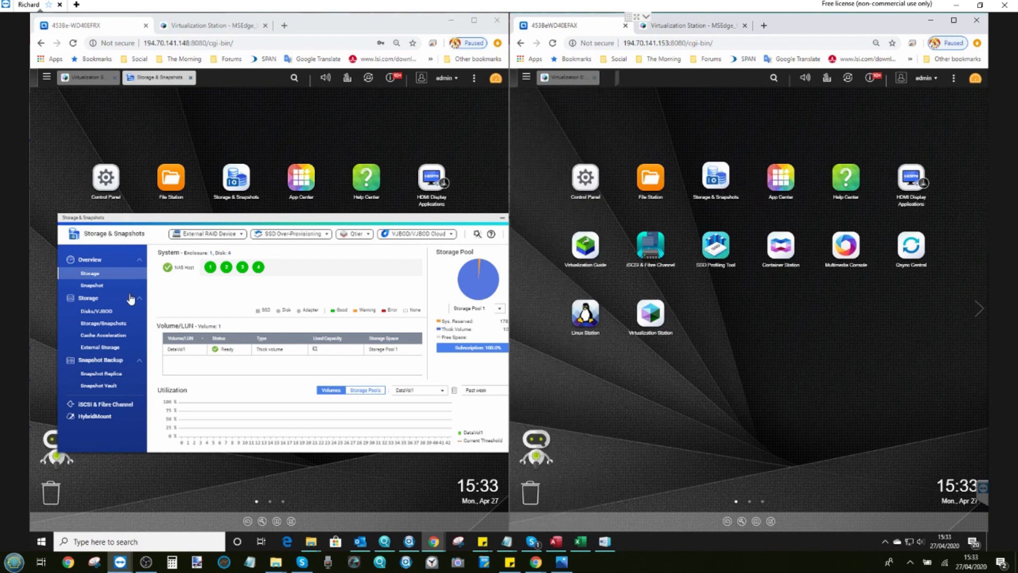
click(102, 325)
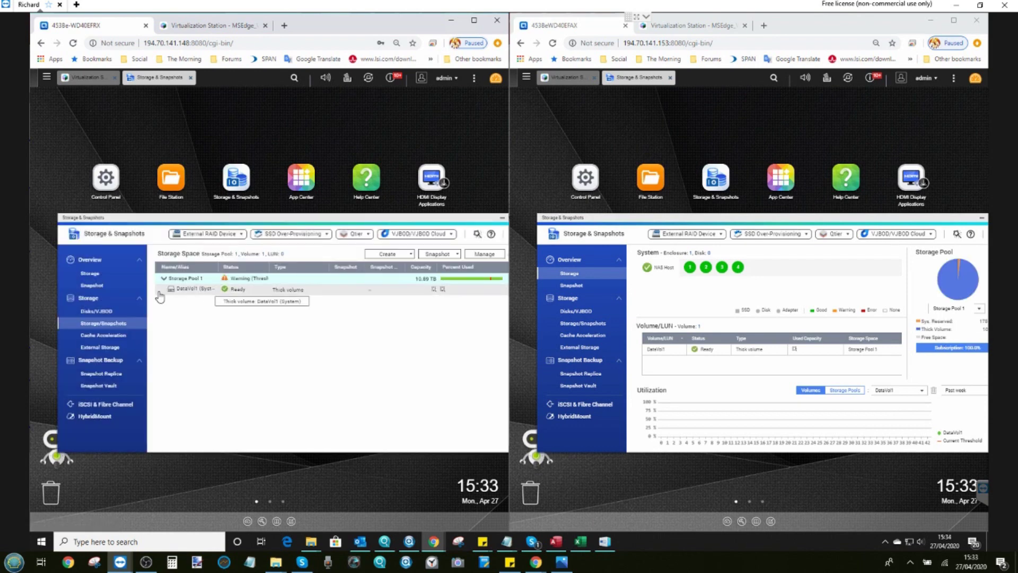
click(101, 311)
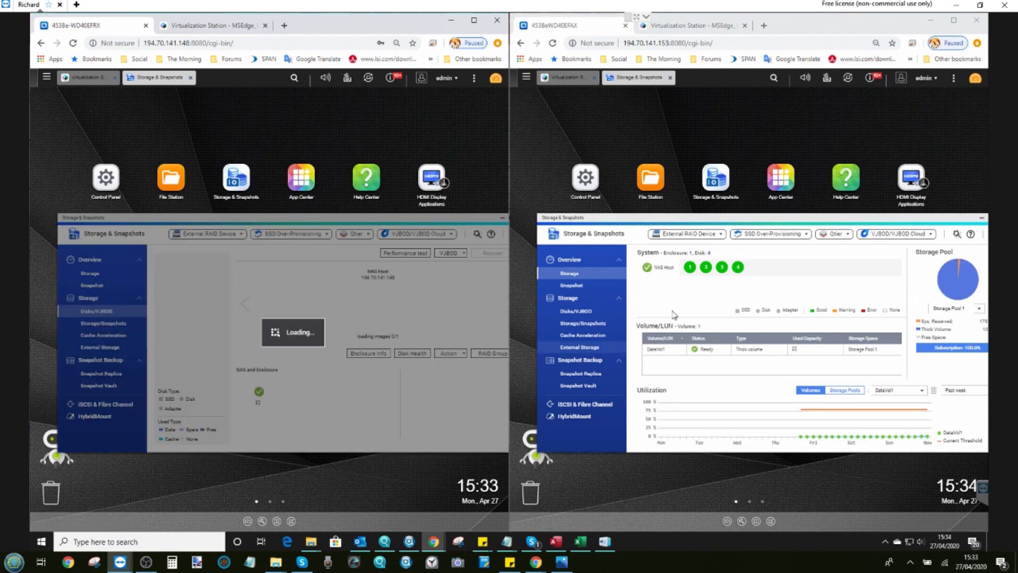
click(587, 309)
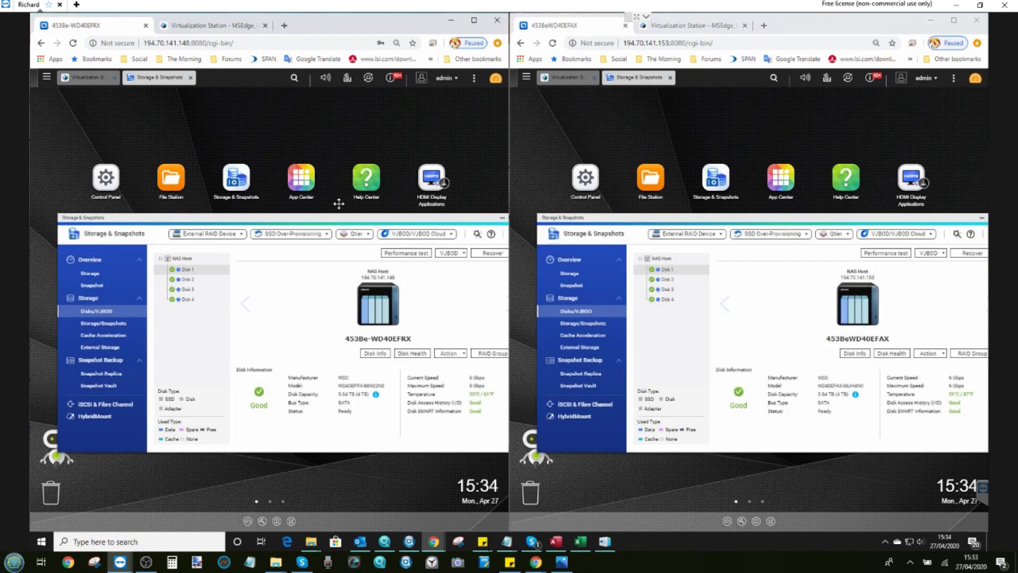
drag(338, 218, 245, 204)
click(93, 266)
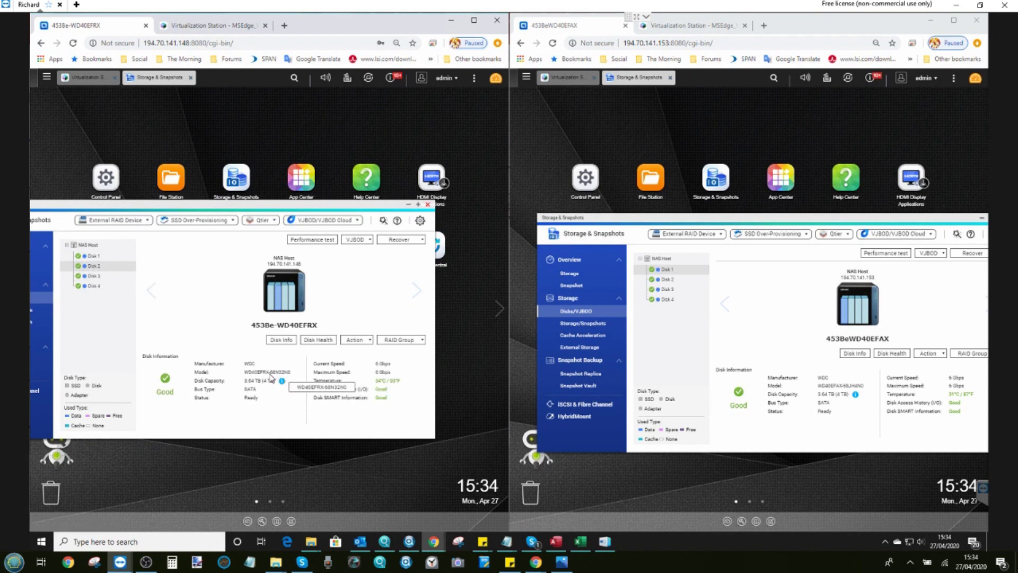
Show RAID Group 1 (10.89 TB RAID 5) details on both NAS units, then close the second's window.
click(386, 340)
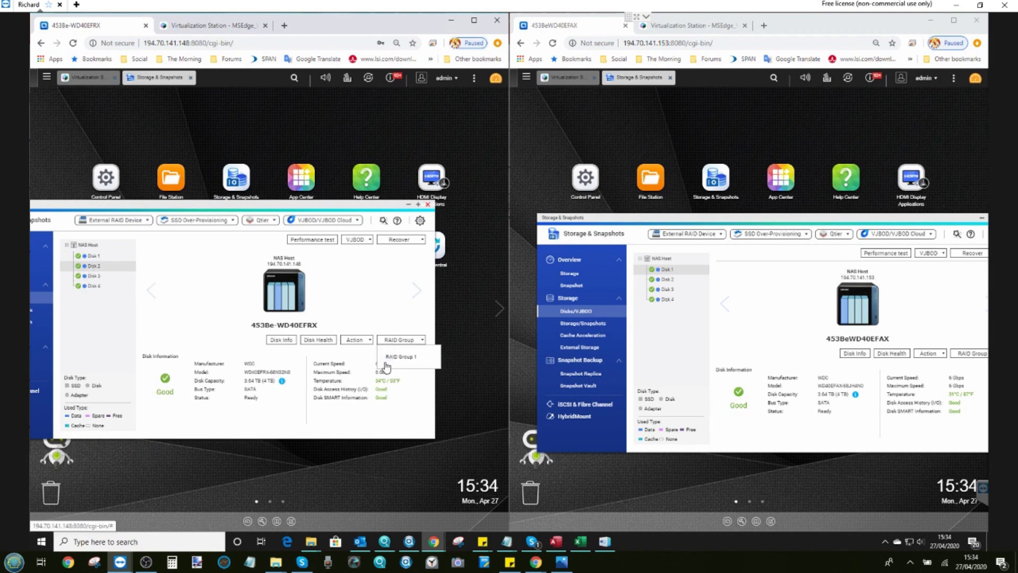
click(390, 359)
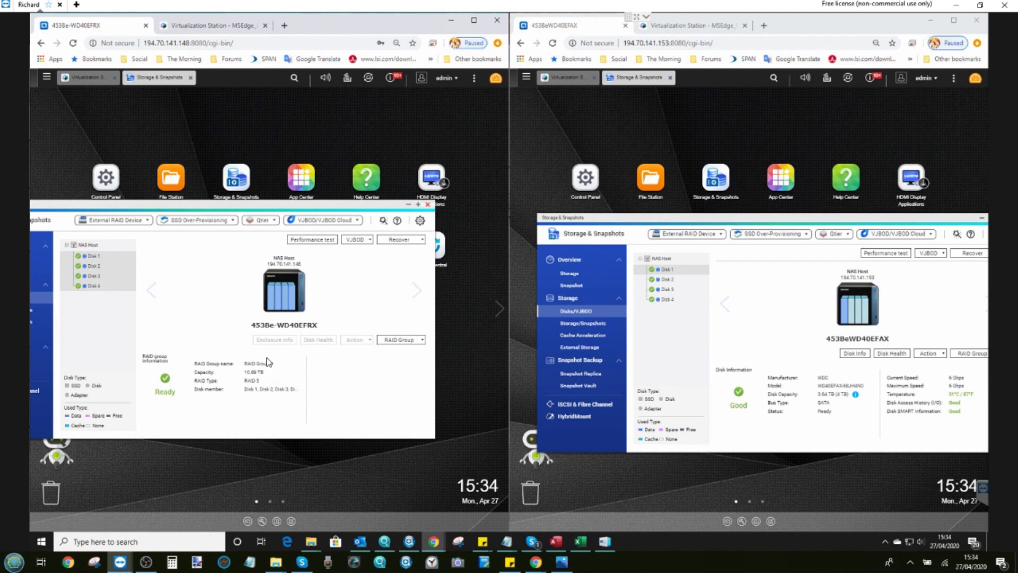
mouse_move(667, 282)
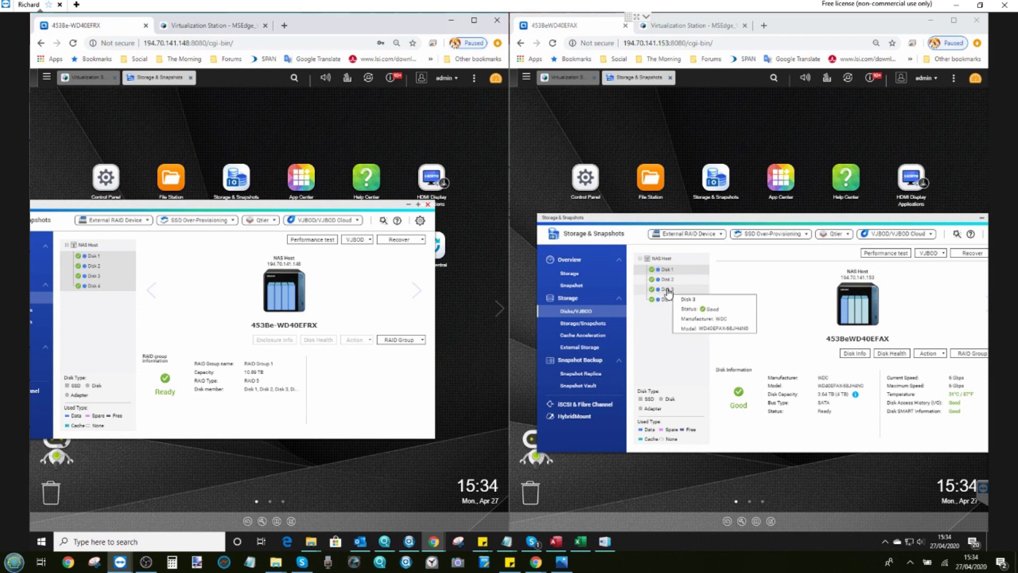
mouse_move(669, 301)
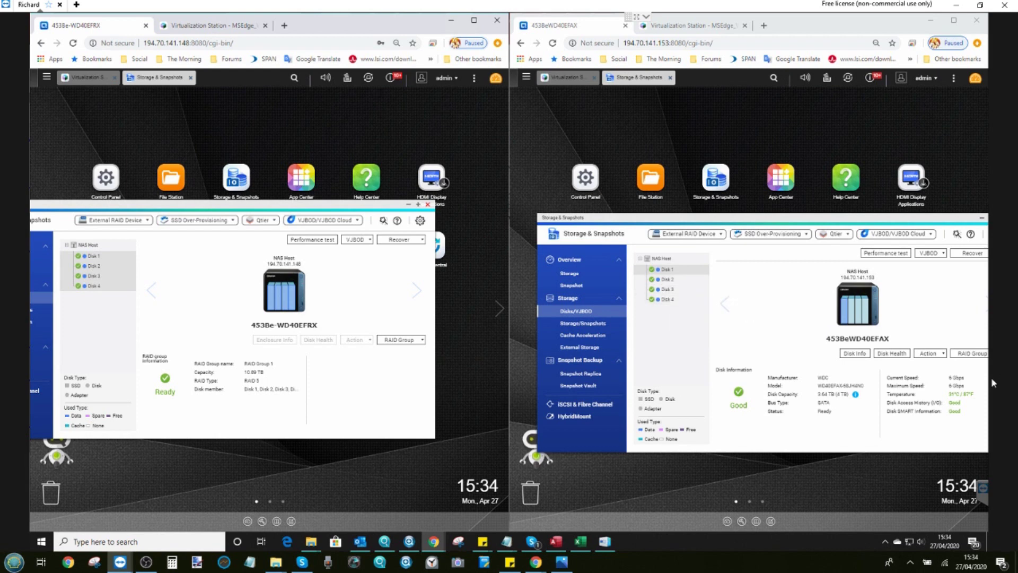
click(968, 356)
click(958, 371)
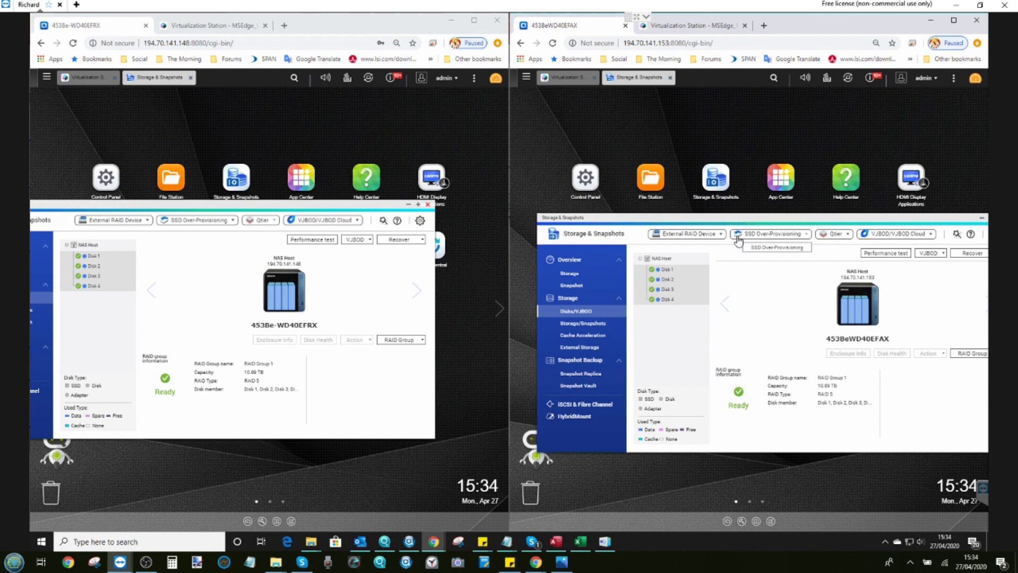
drag(869, 214, 853, 189)
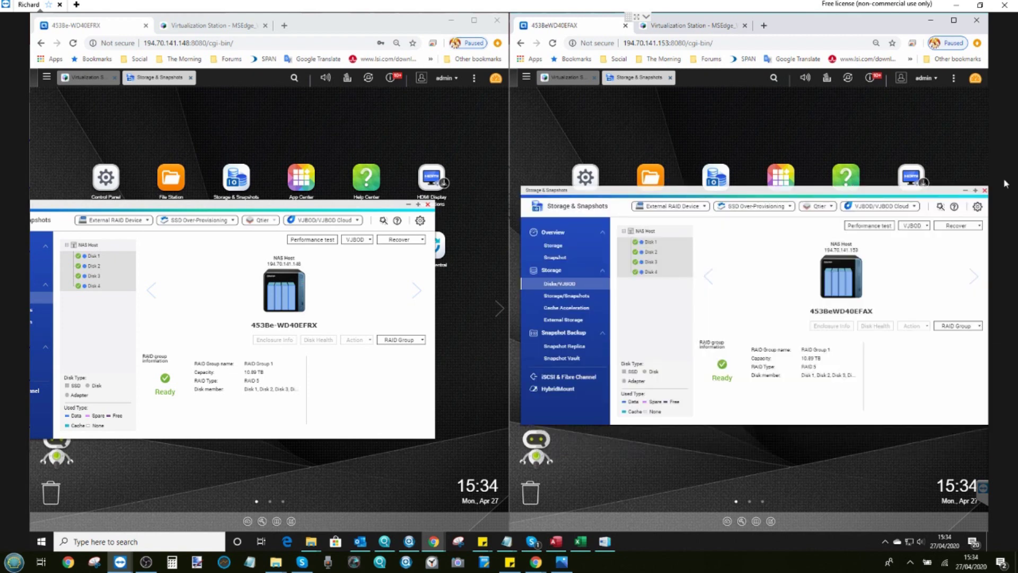
click(984, 191)
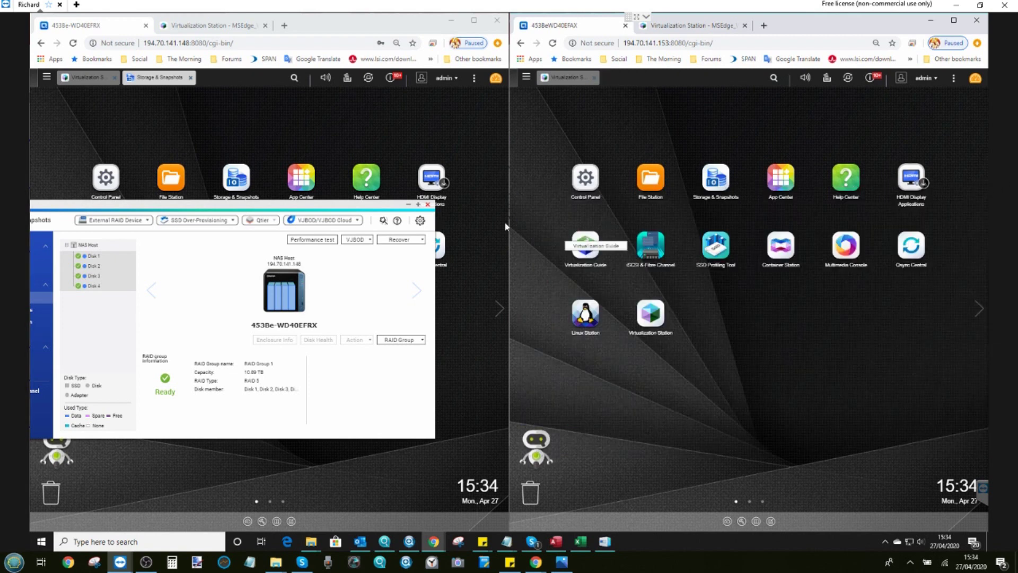
click(428, 205)
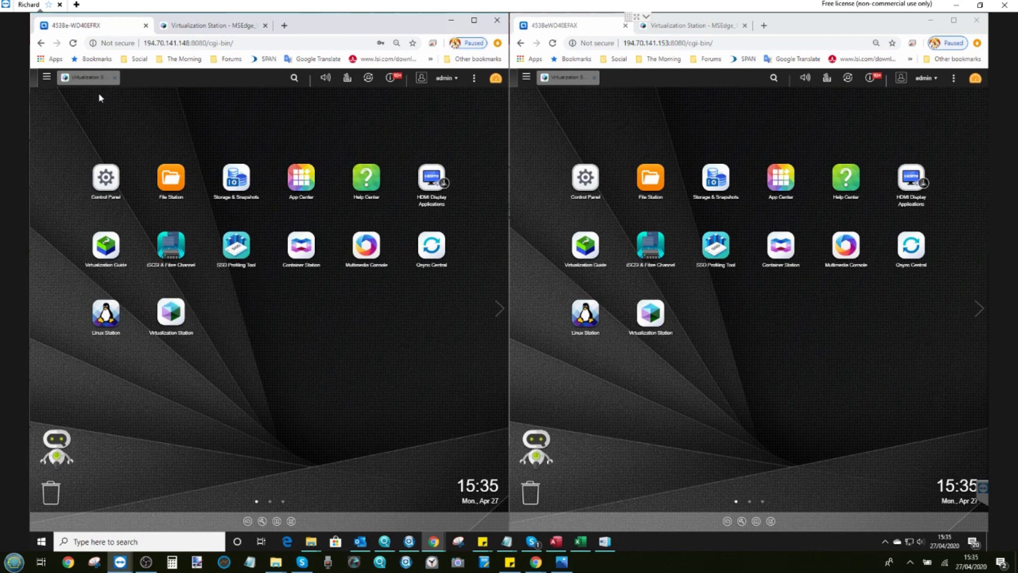
Bring up Virtualization Station on both NAS desktops, restoring the right browser's desktop page, and arrange the windows.
click(88, 77)
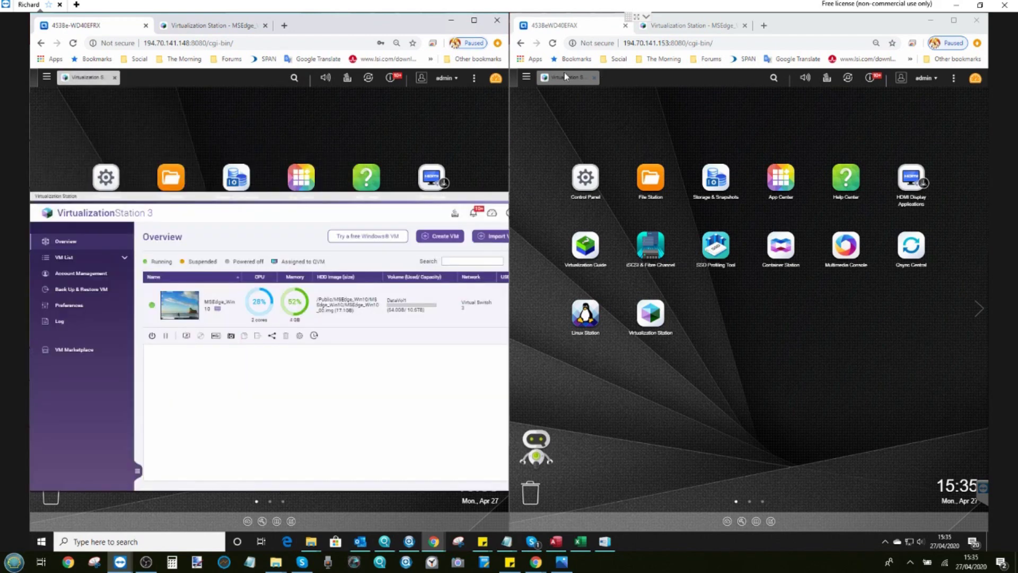
click(564, 77)
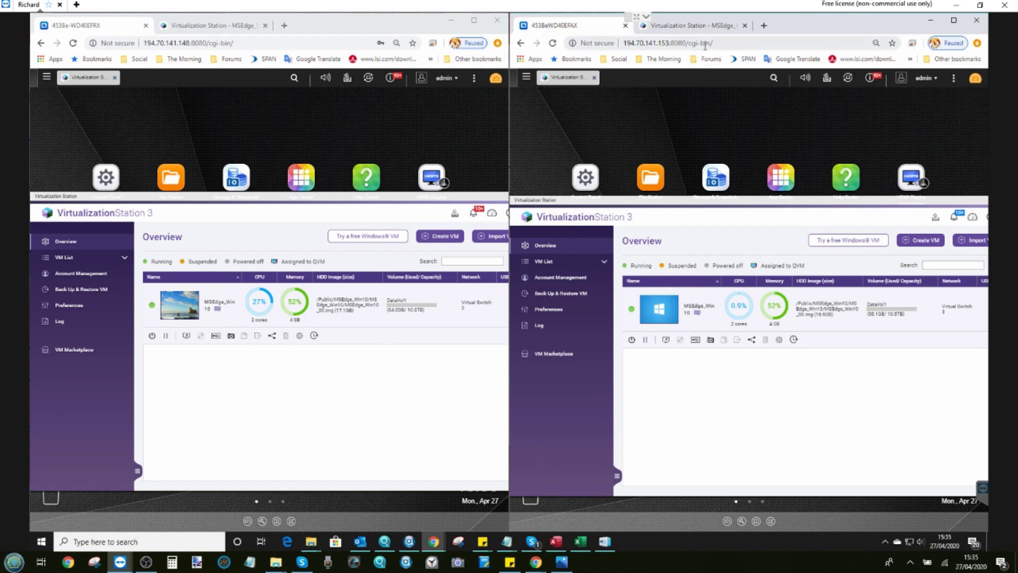
click(701, 26)
click(693, 43)
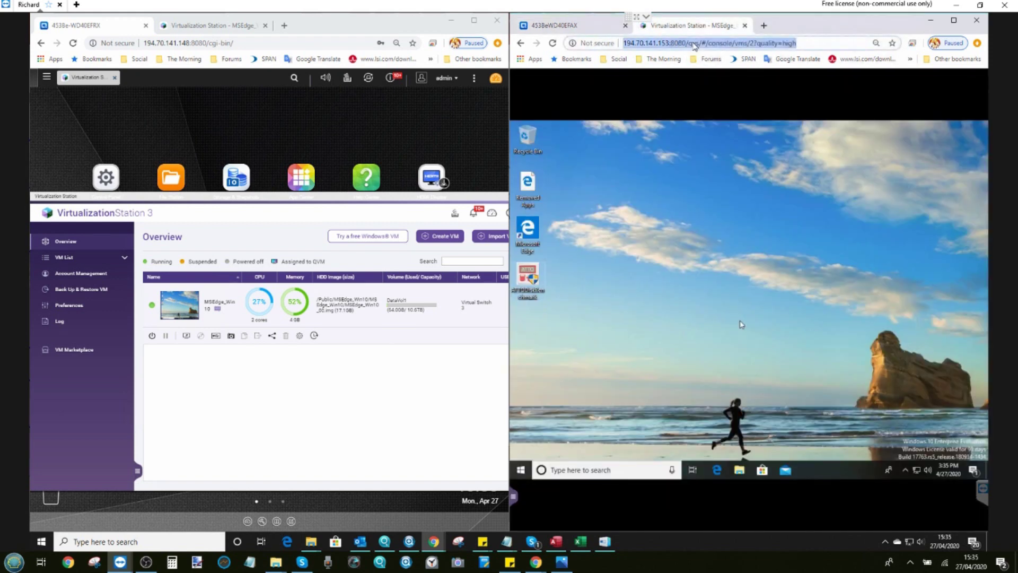
text(194.70.141.153:8080/cgi-bin/)
key(Return)
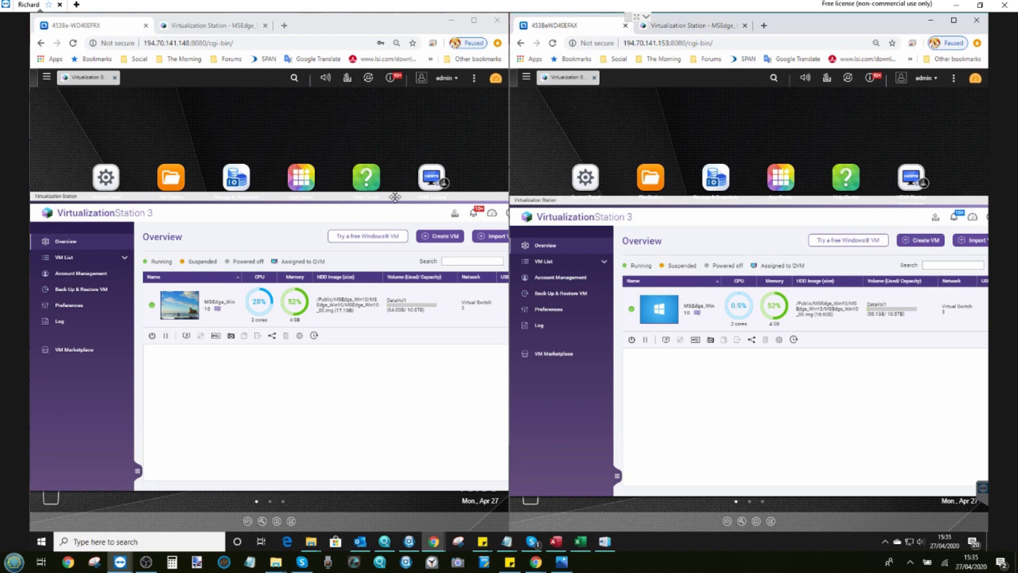
drag(395, 197, 356, 169)
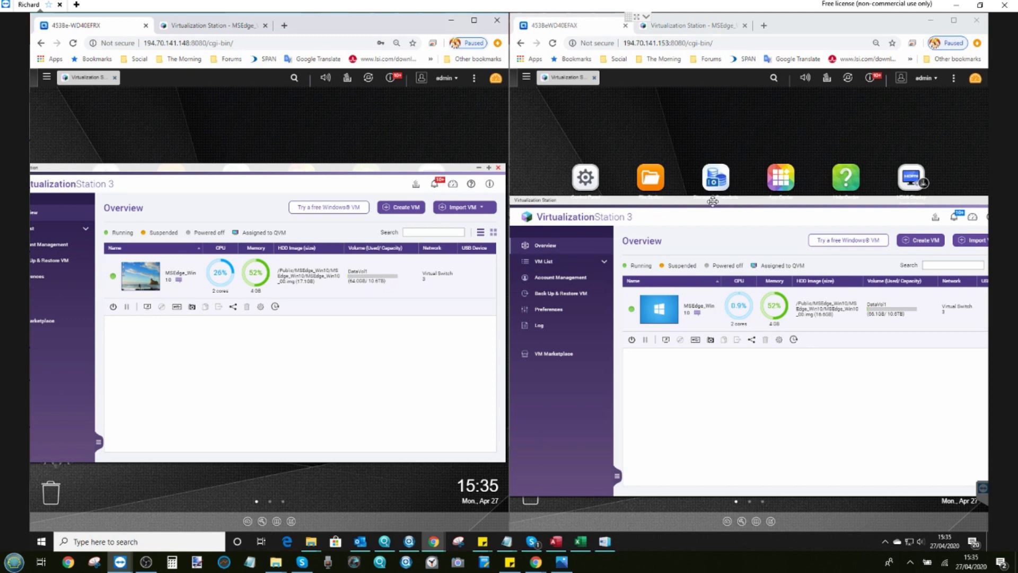
drag(712, 201, 727, 162)
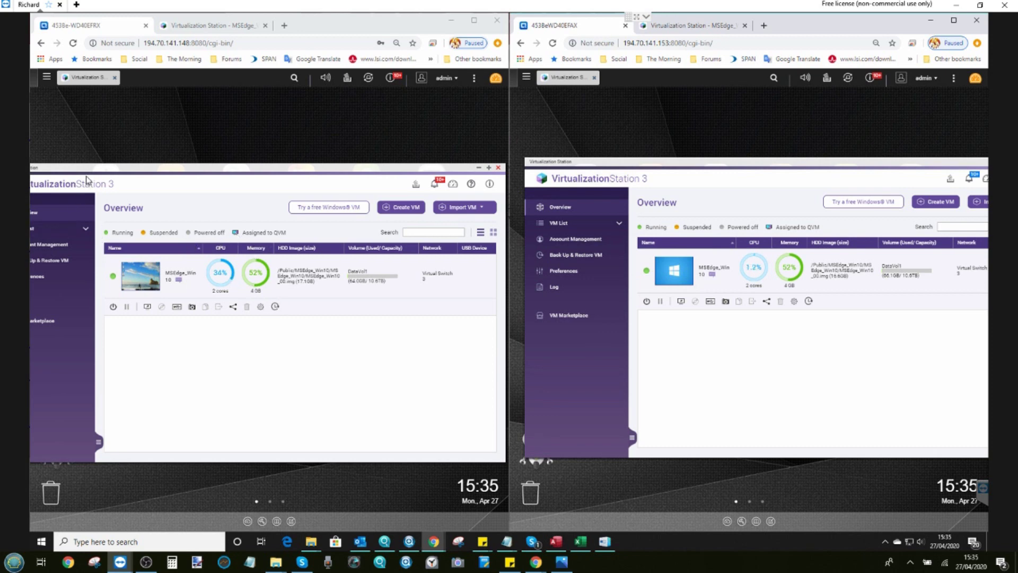
Open the MSEdge_Win10 VM's Settings in both Virtualization Station windows.
drag(91, 168, 158, 160)
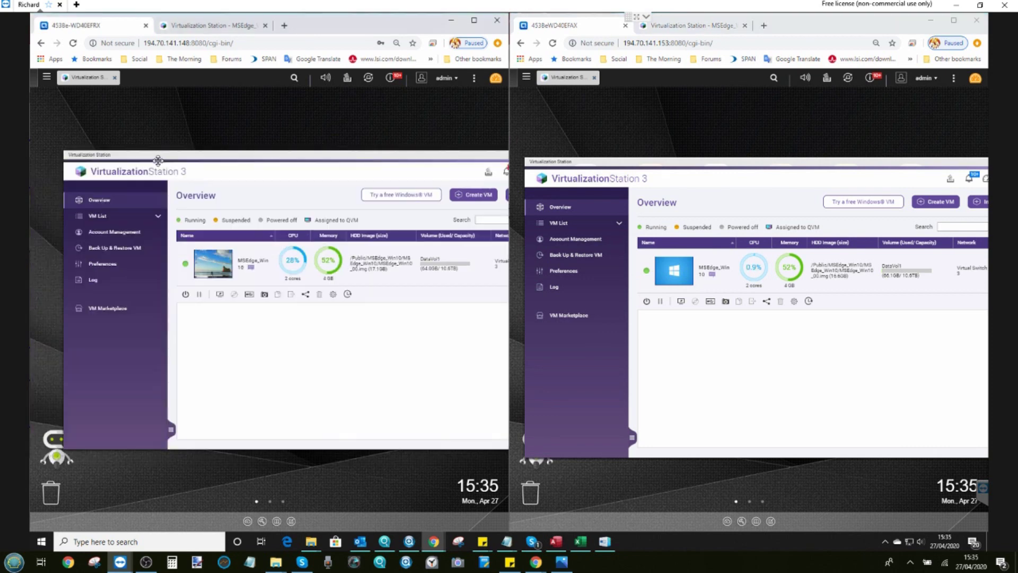
click(109, 235)
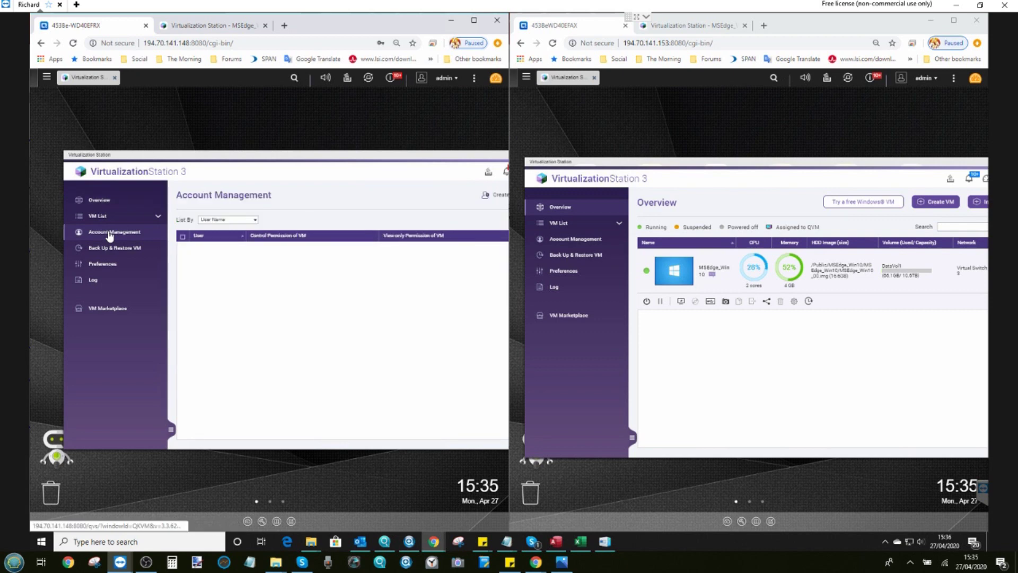
click(106, 217)
click(106, 233)
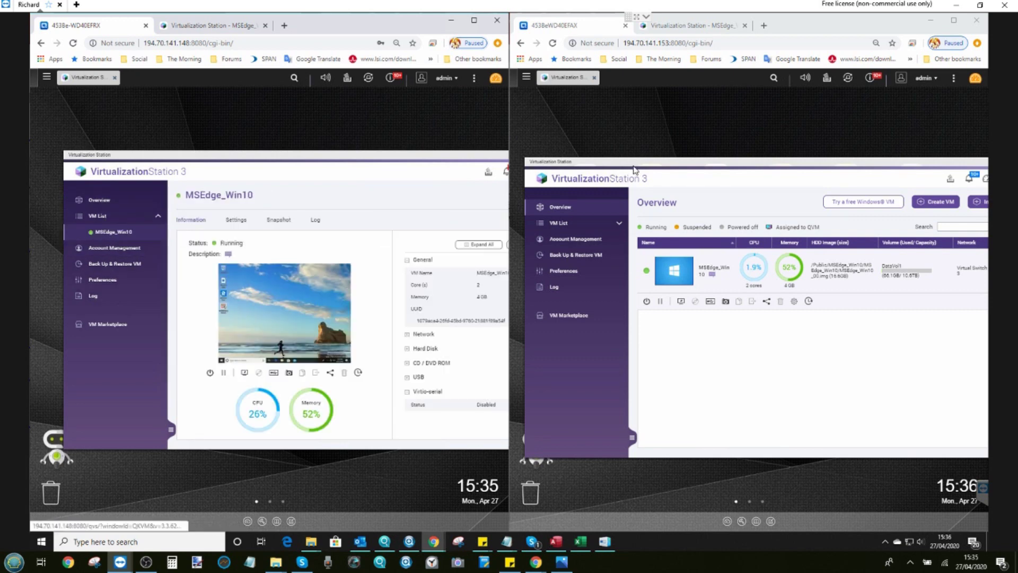
click(558, 222)
click(563, 240)
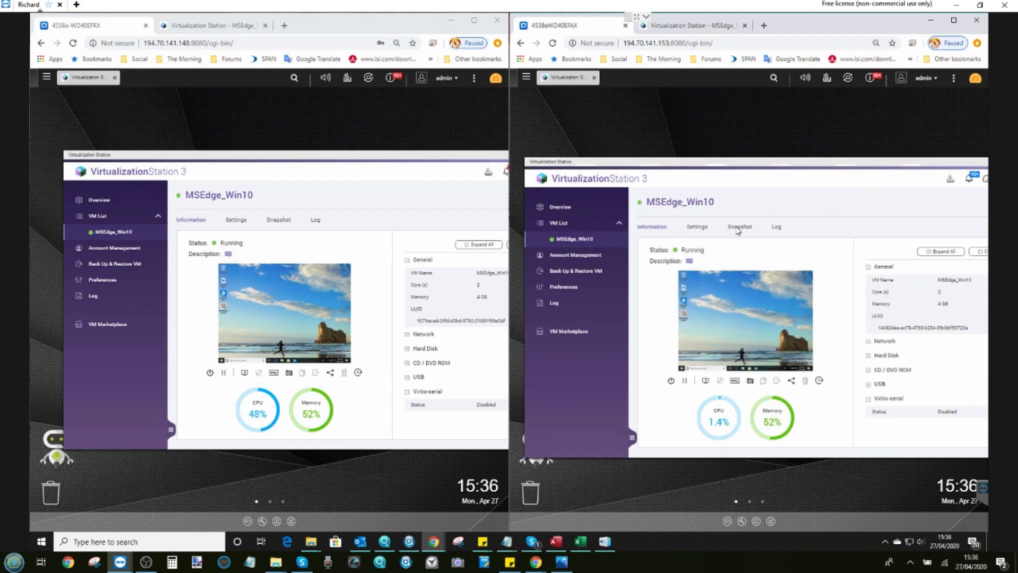
click(699, 228)
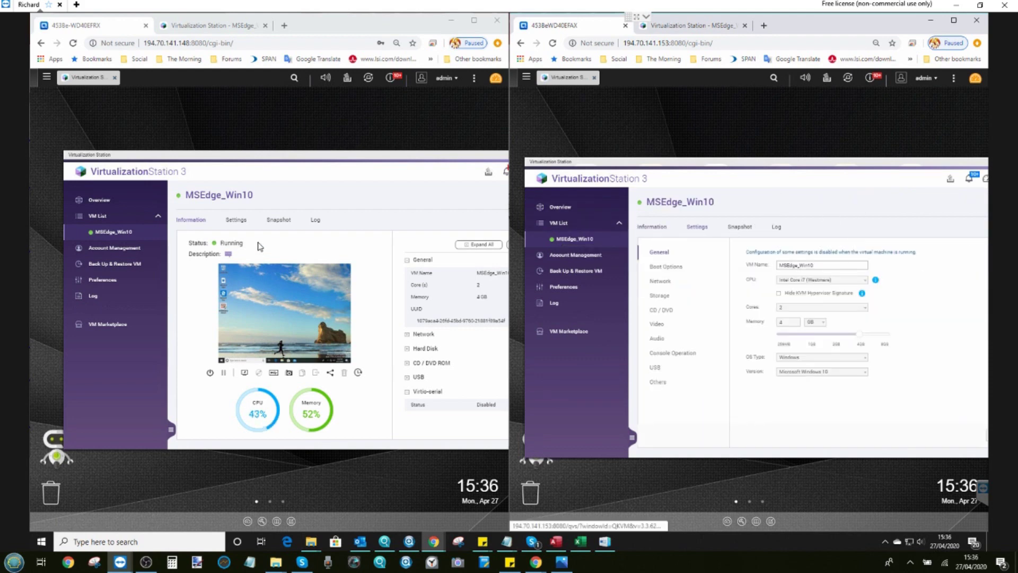
click(238, 220)
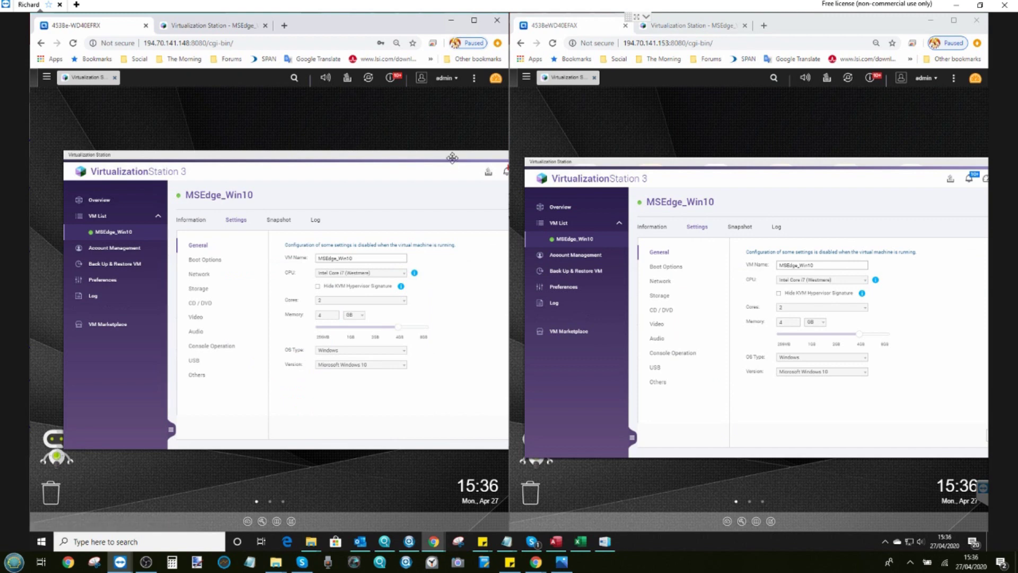
Show the Storage settings in both windows: HDD 1 at 2048 GB, SATA, cache mode None.
drag(453, 155, 400, 151)
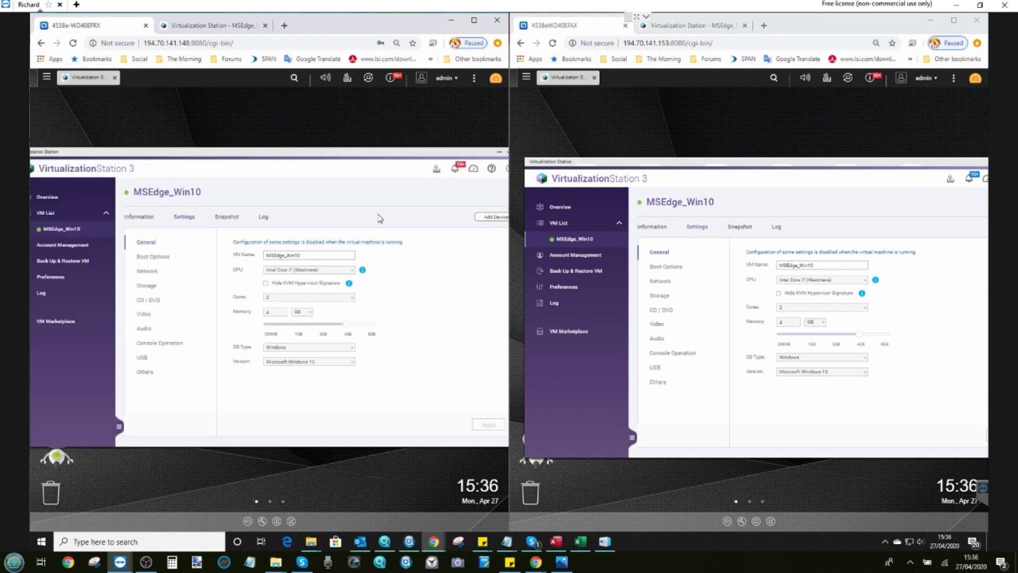
click(786, 326)
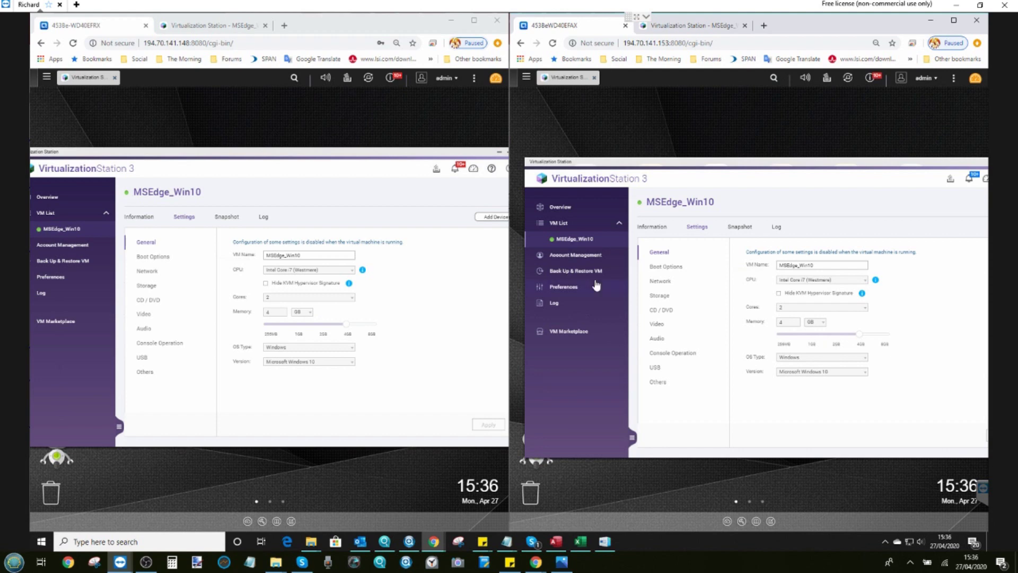
click(660, 297)
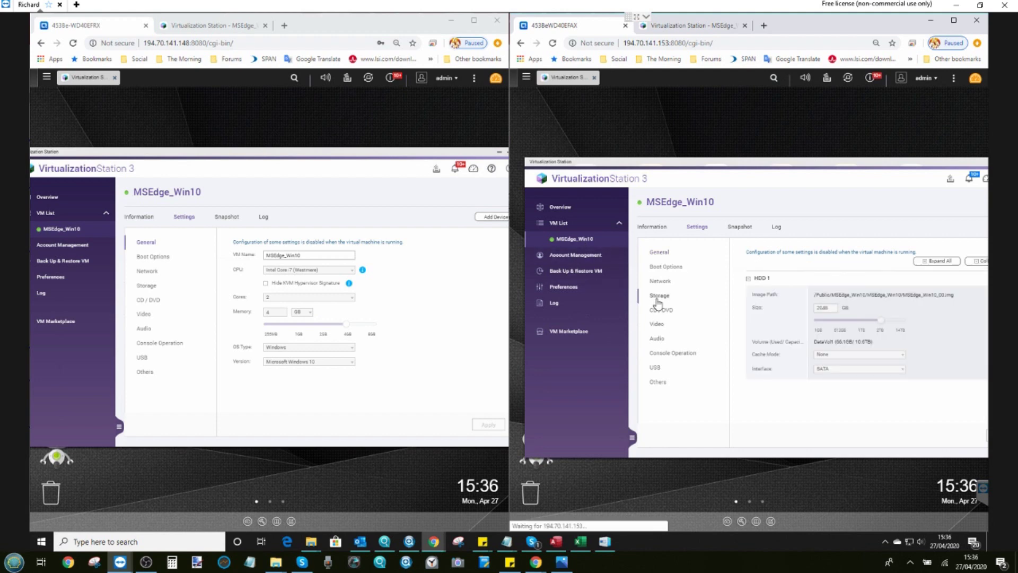
click(147, 286)
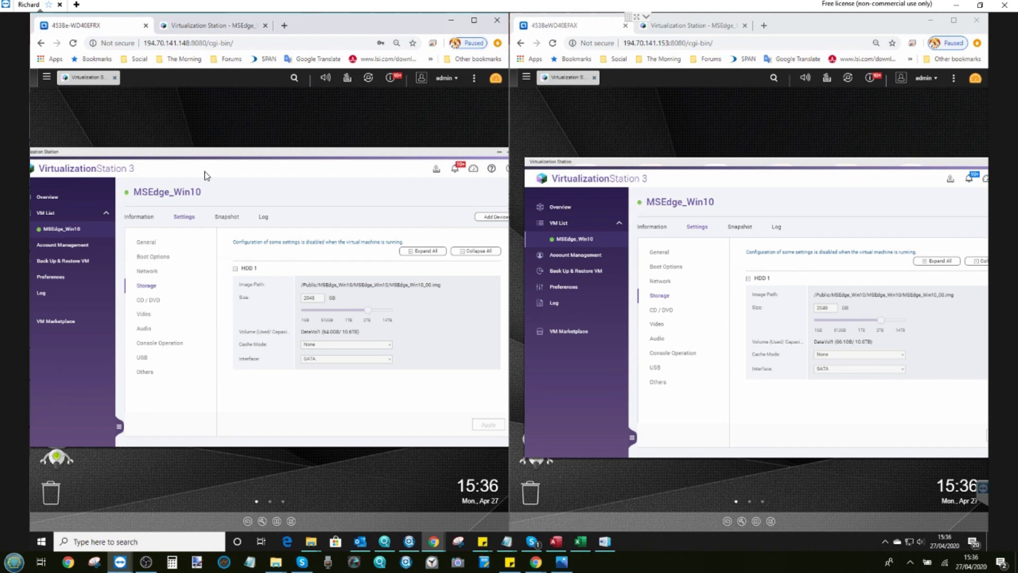
Minimise both Virtualization Station windows.
click(499, 156)
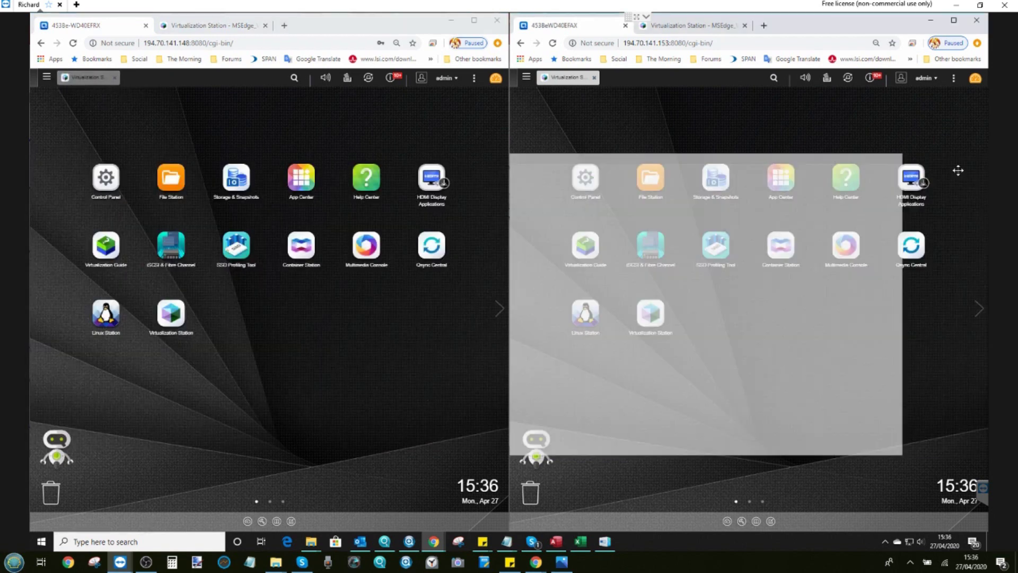
drag(986, 161, 871, 166)
click(875, 159)
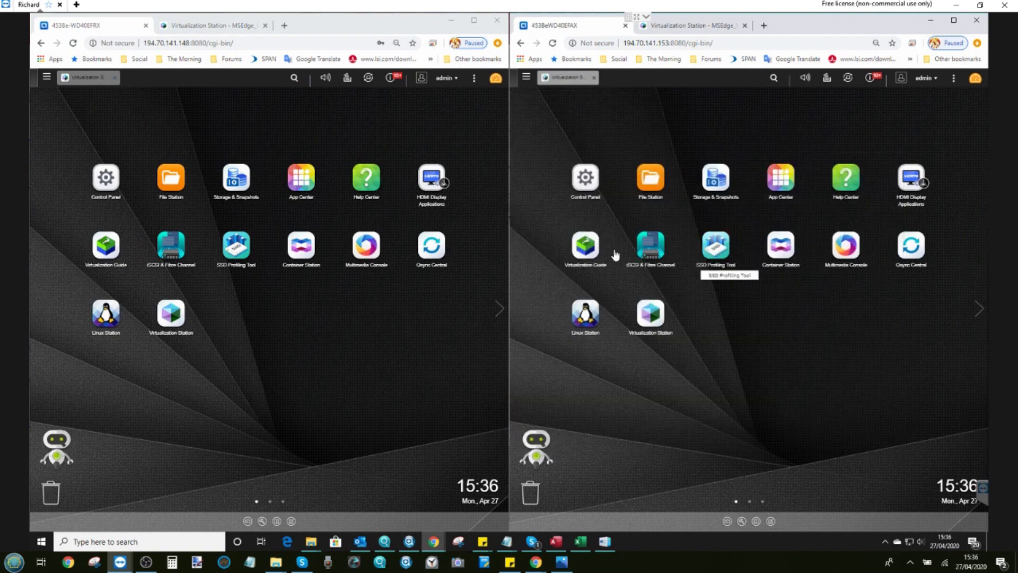
Switch both browsers to their MSEdge_Win10 console tabs showing the Windows 10 desktops.
click(693, 30)
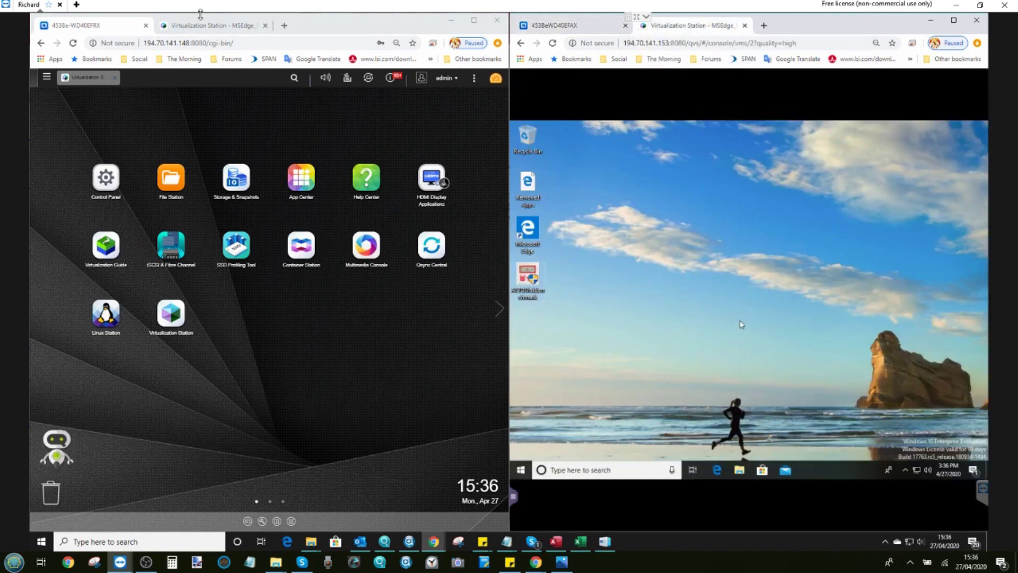
click(196, 29)
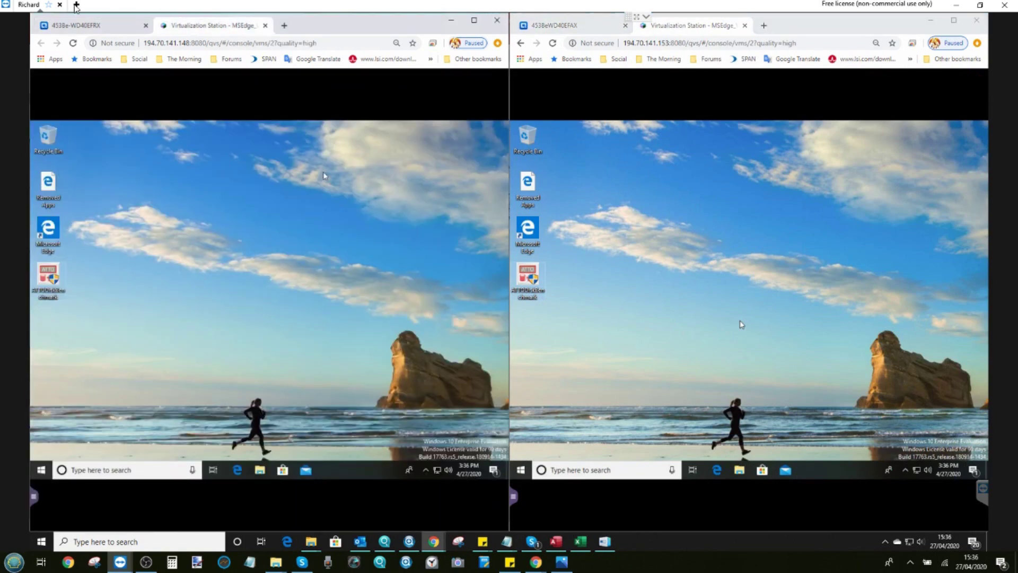
click(75, 27)
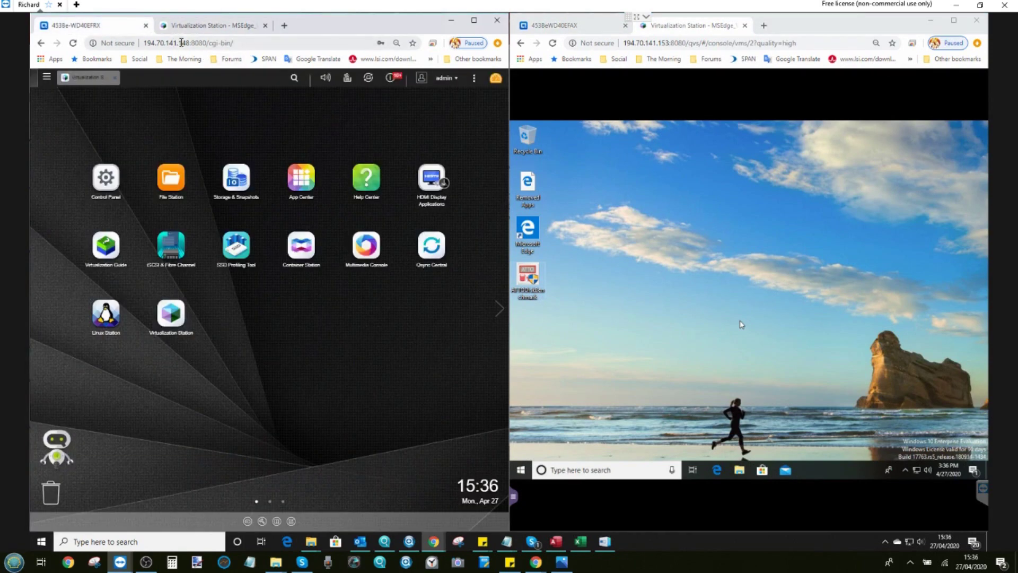
click(188, 26)
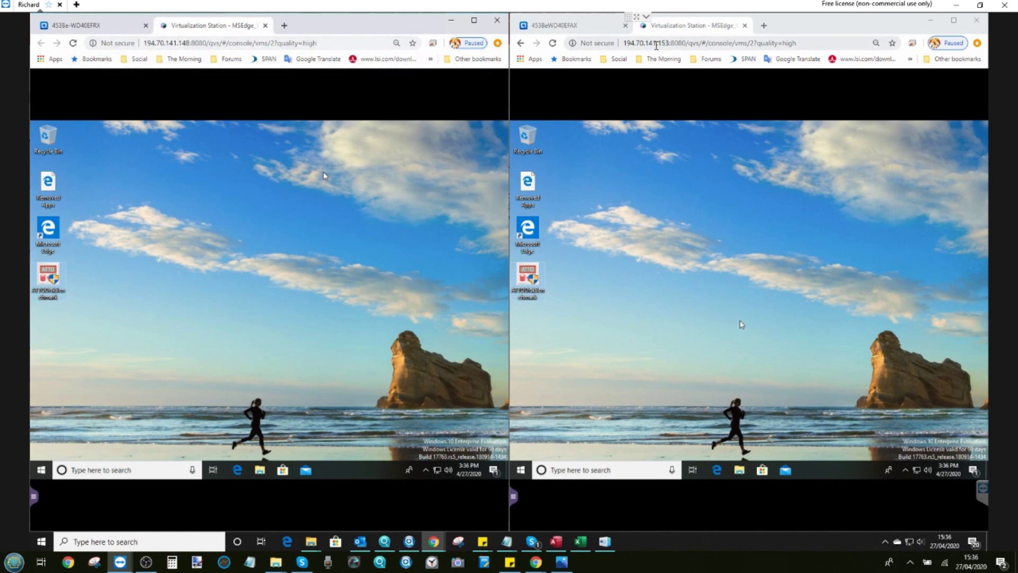
click(583, 27)
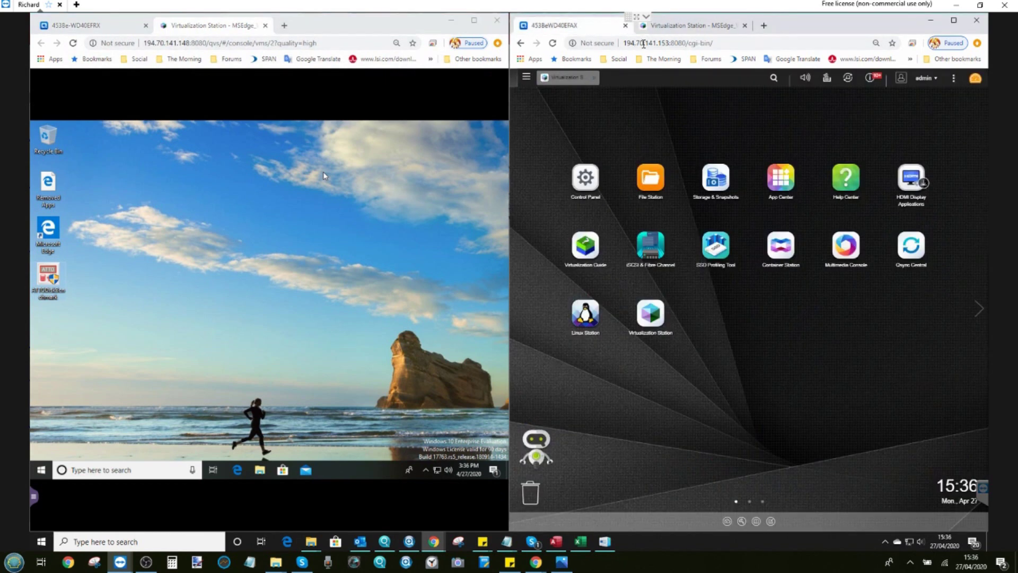
click(687, 26)
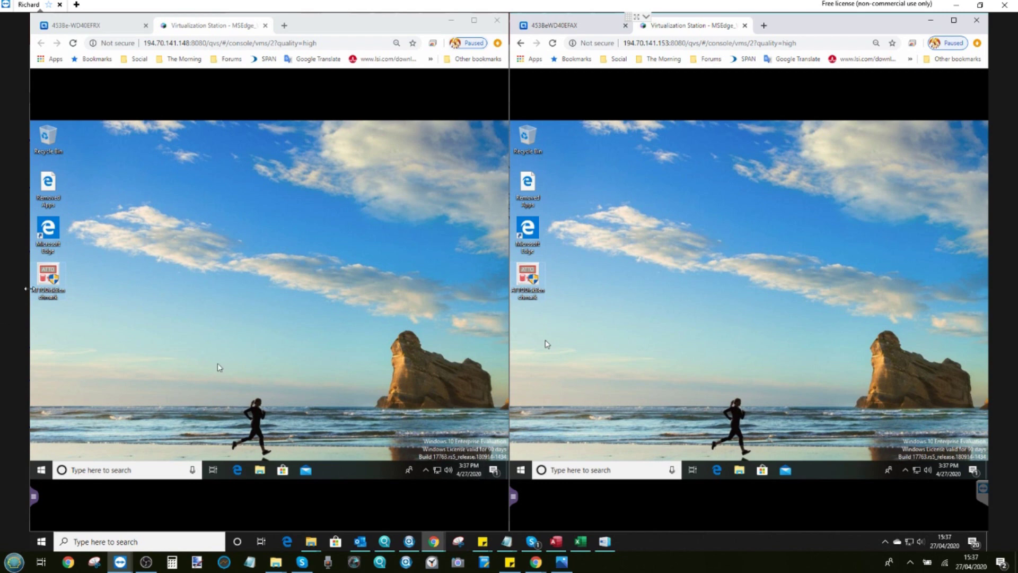
Launch ATTO Disk Benchmark in both VMs, approving the UAC prompts.
click(244, 166)
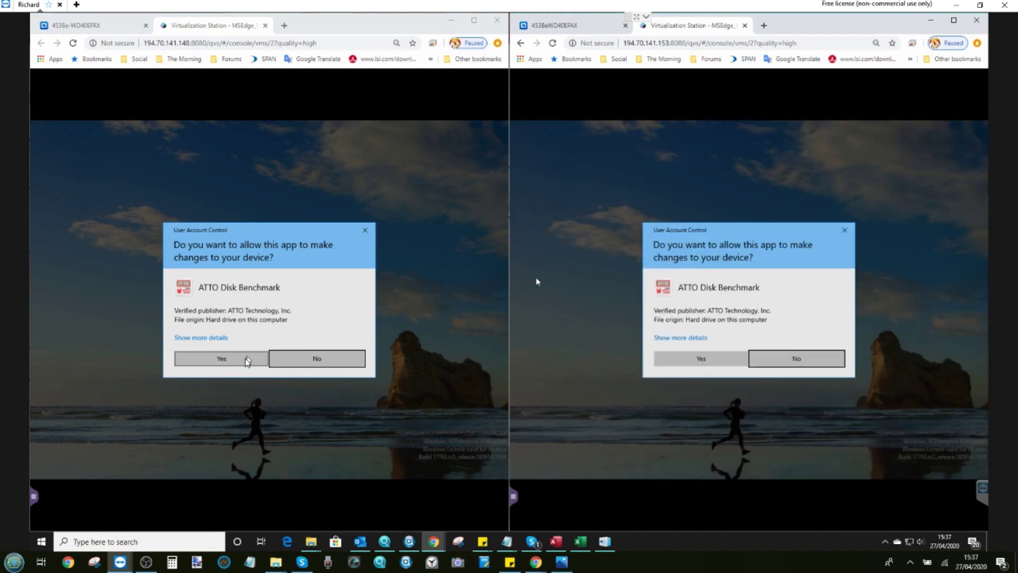
click(247, 359)
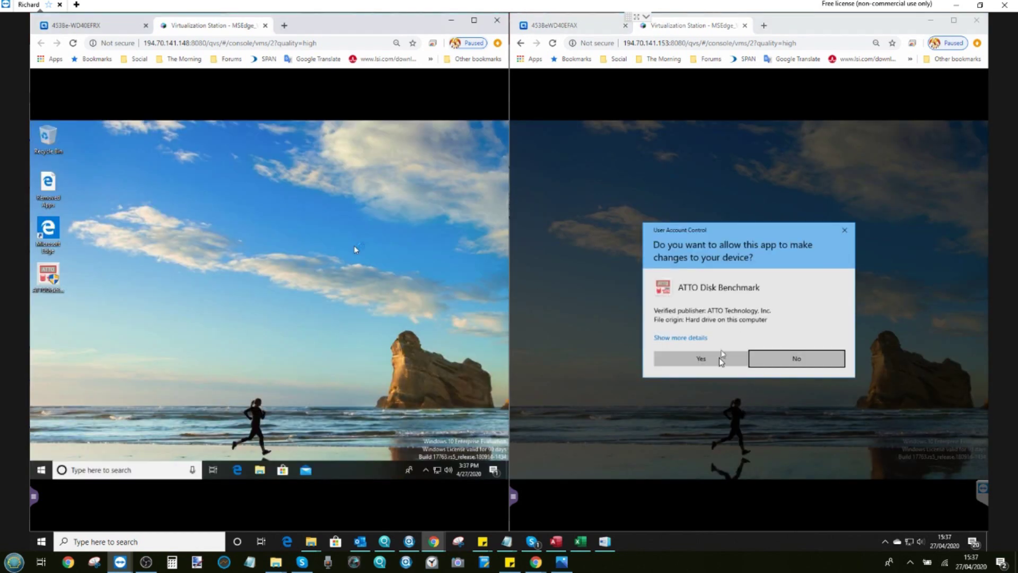
click(721, 360)
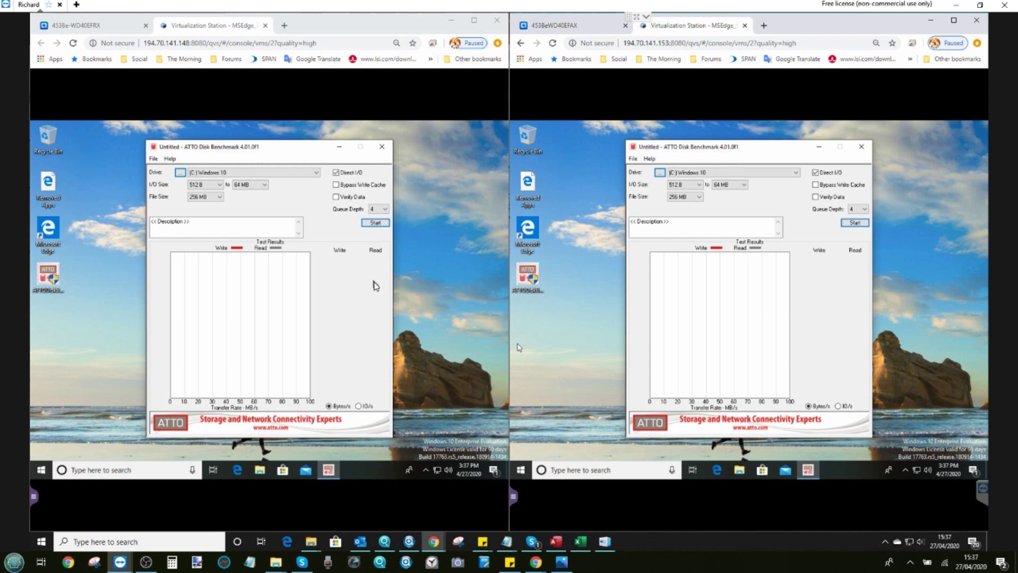
Set the ATTO test file size to 64 MB in both VMs.
click(201, 199)
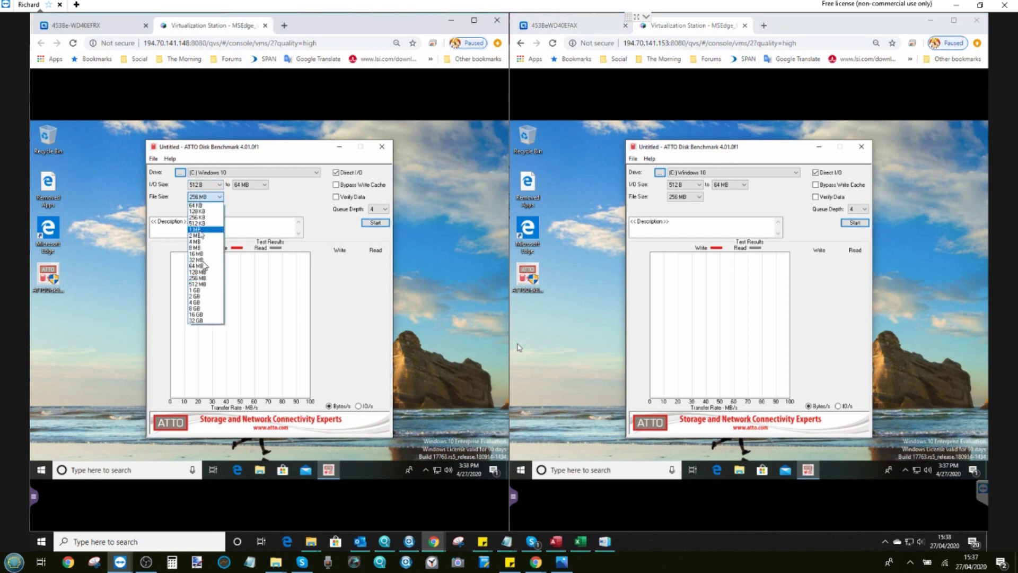
click(199, 266)
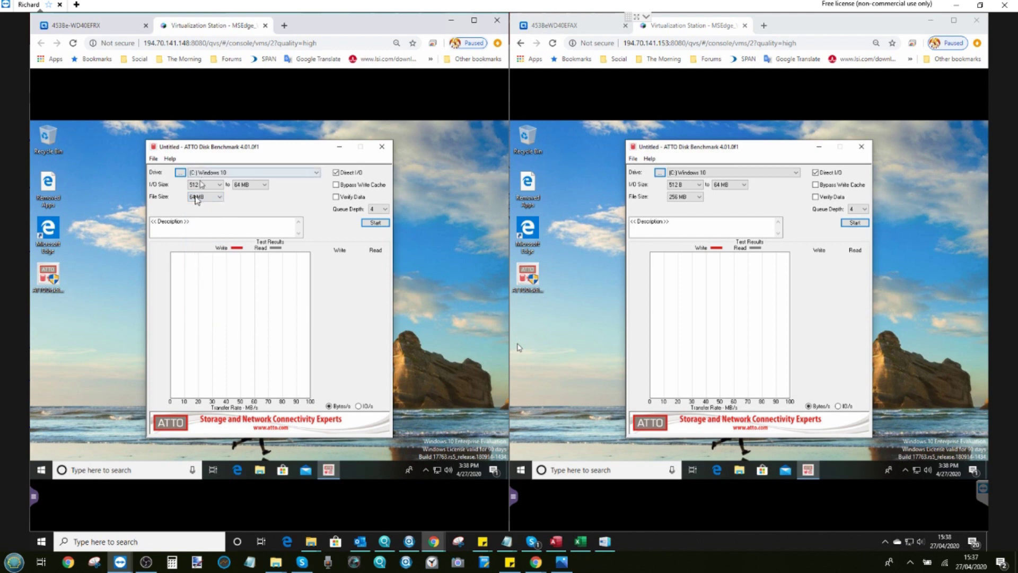
click(684, 200)
click(684, 198)
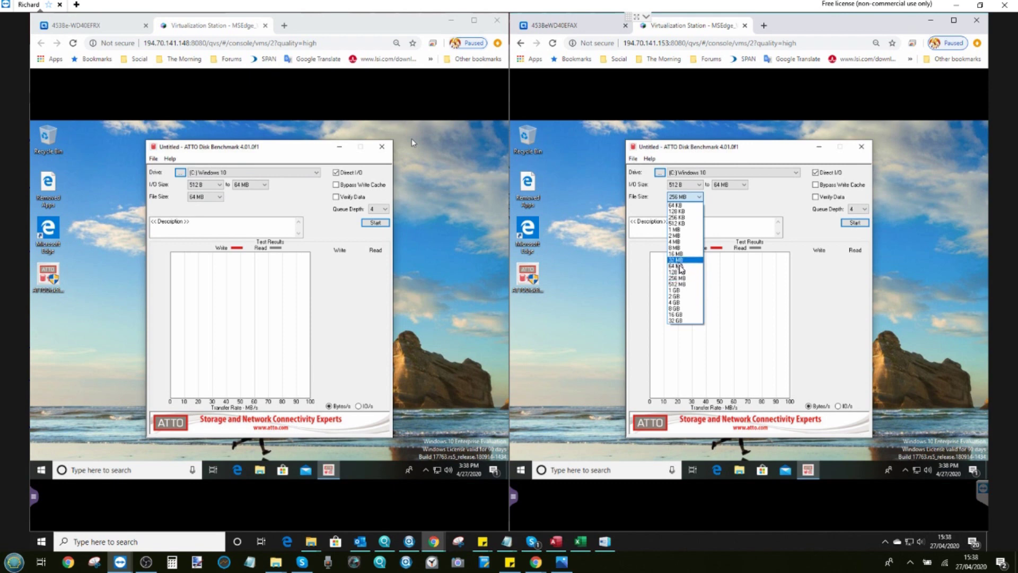
click(679, 266)
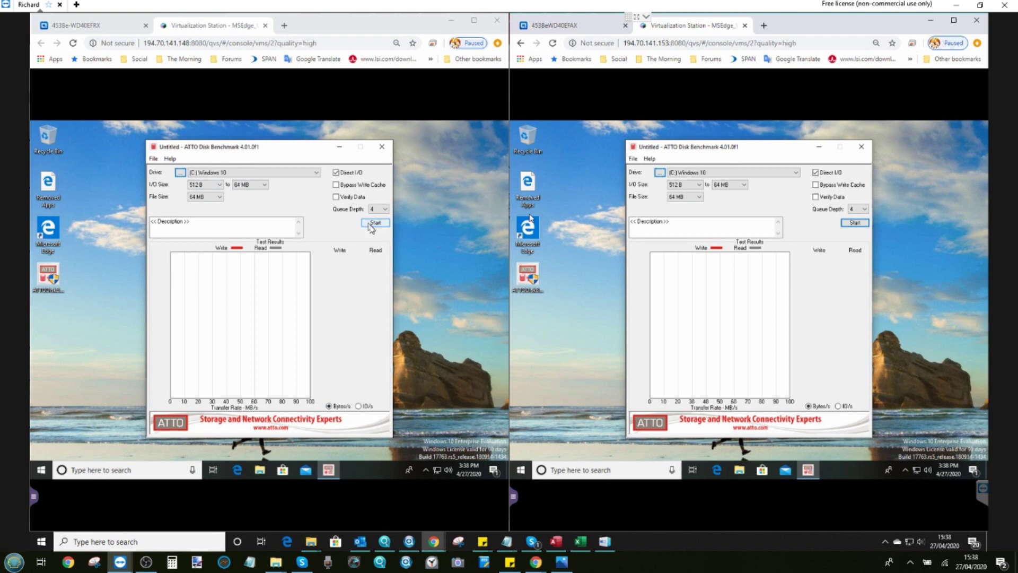
Start the 512 B to 64 MB ATTO runs in the left and right VMs.
click(371, 226)
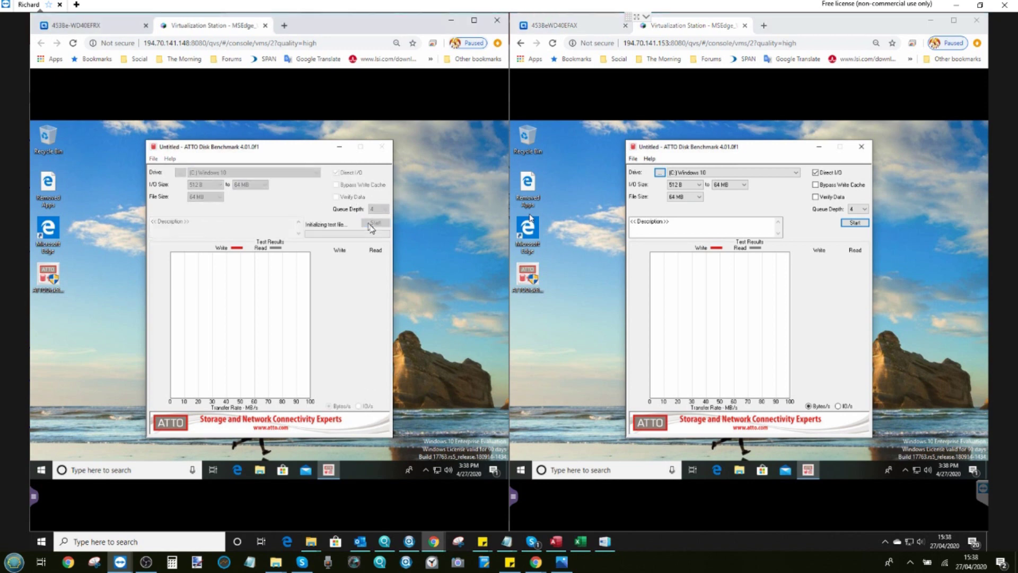
click(854, 223)
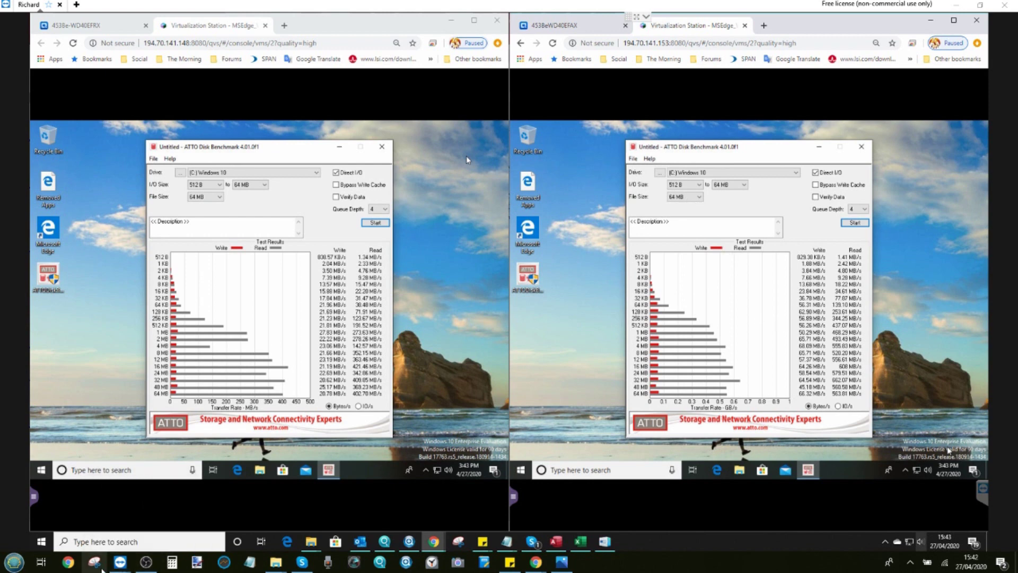
Snip the full screen showing both finished ATTO results, then minimise Snipping Tool.
click(94, 562)
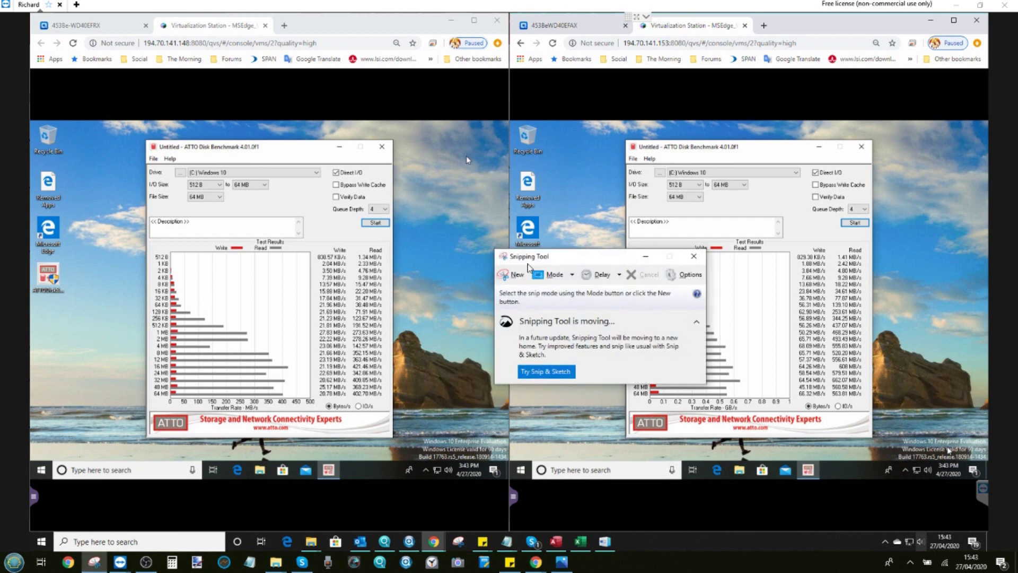
click(522, 276)
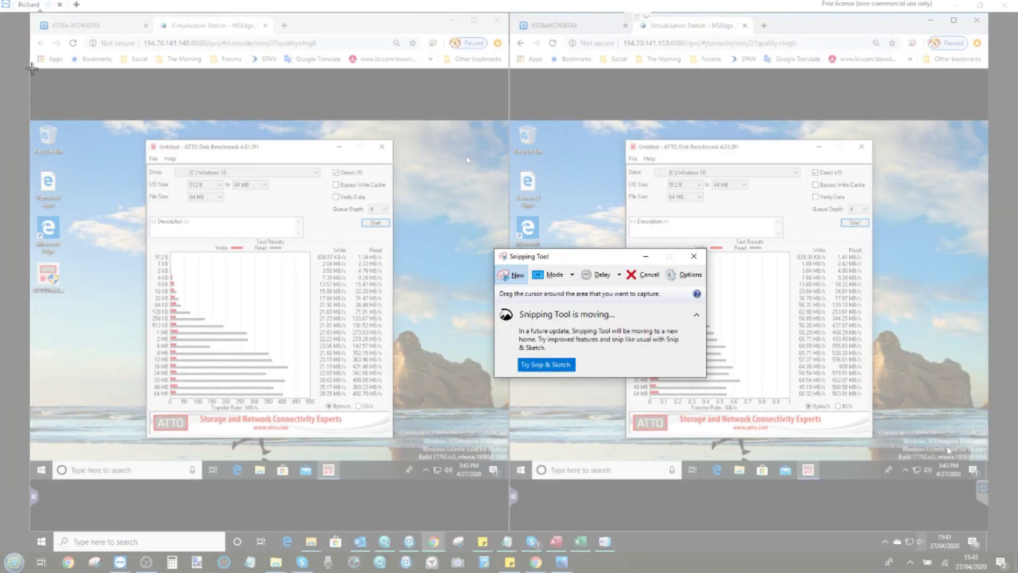
drag(30, 68, 990, 531)
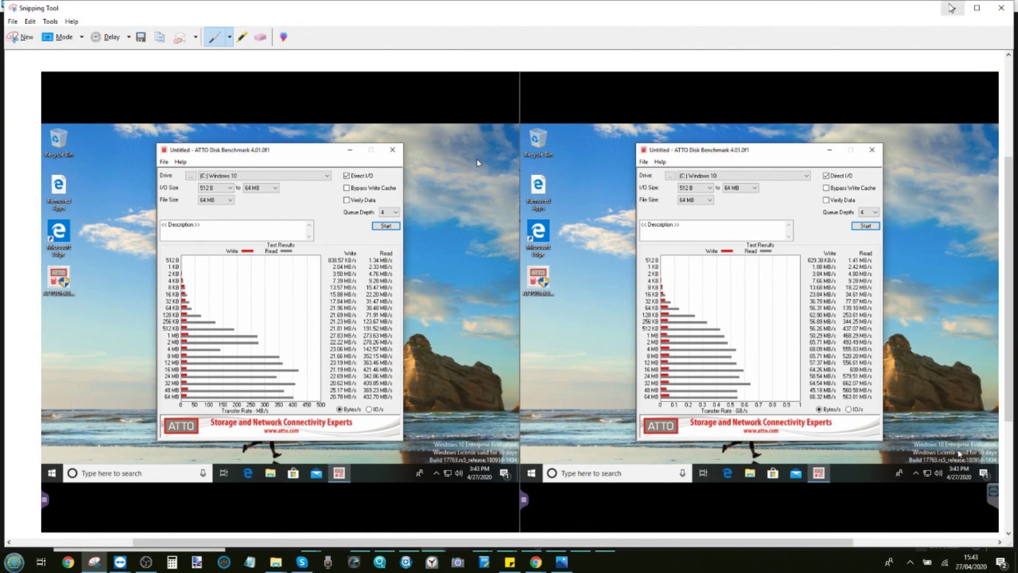
click(953, 8)
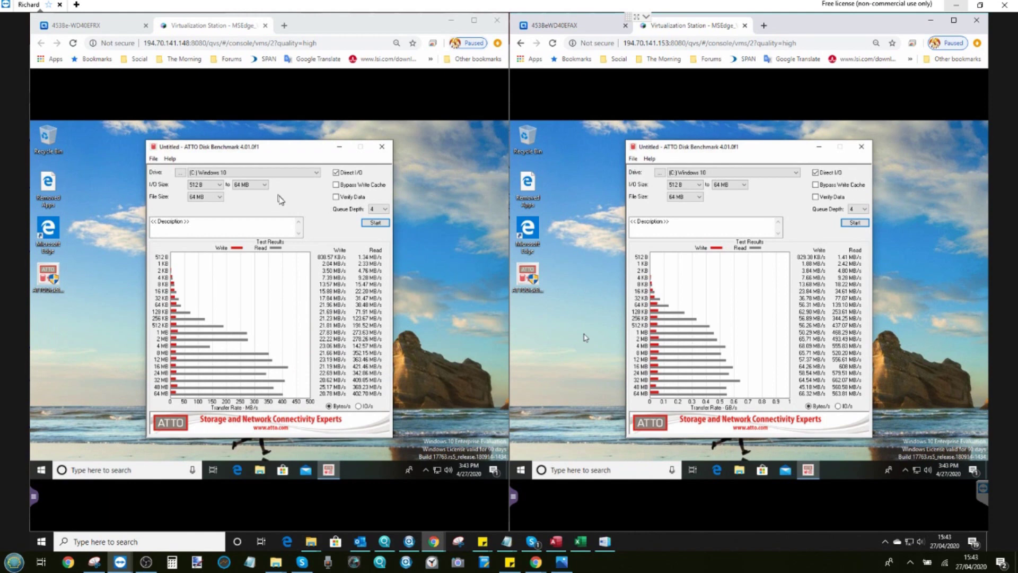
click(205, 185)
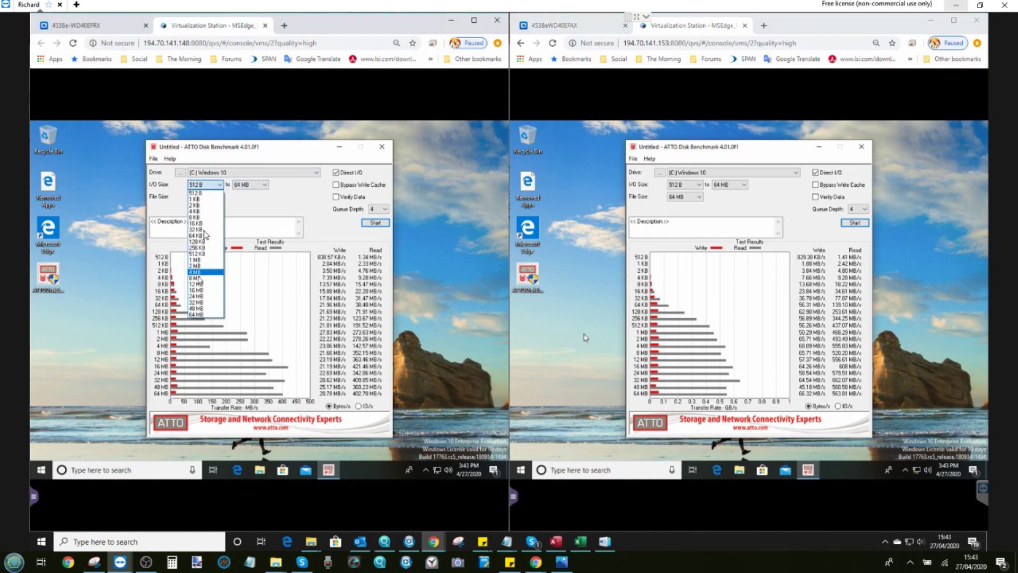
Change the ATTO test file size from 64 MB to 512 MB in both VMs.
click(245, 218)
click(211, 198)
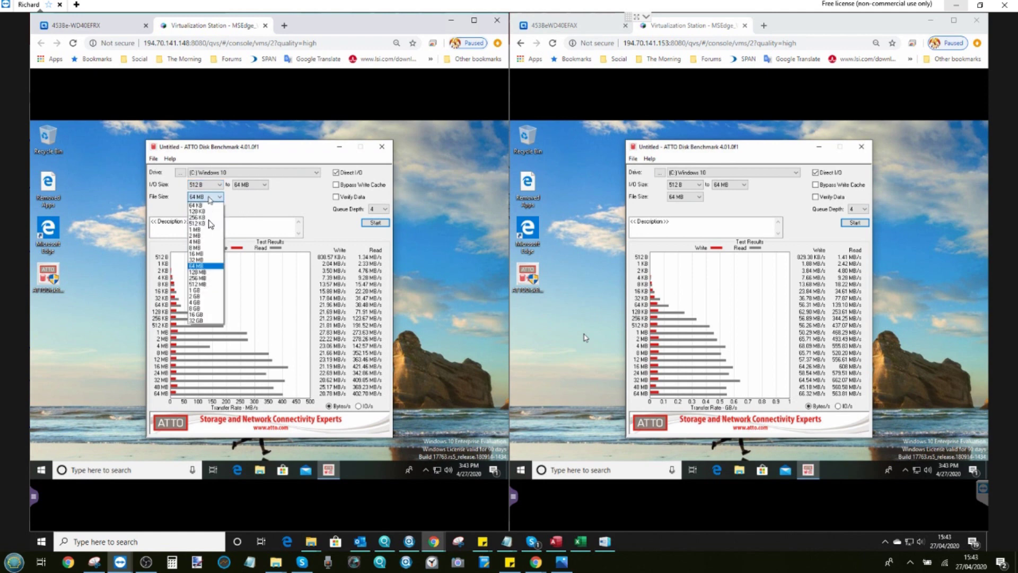
click(204, 285)
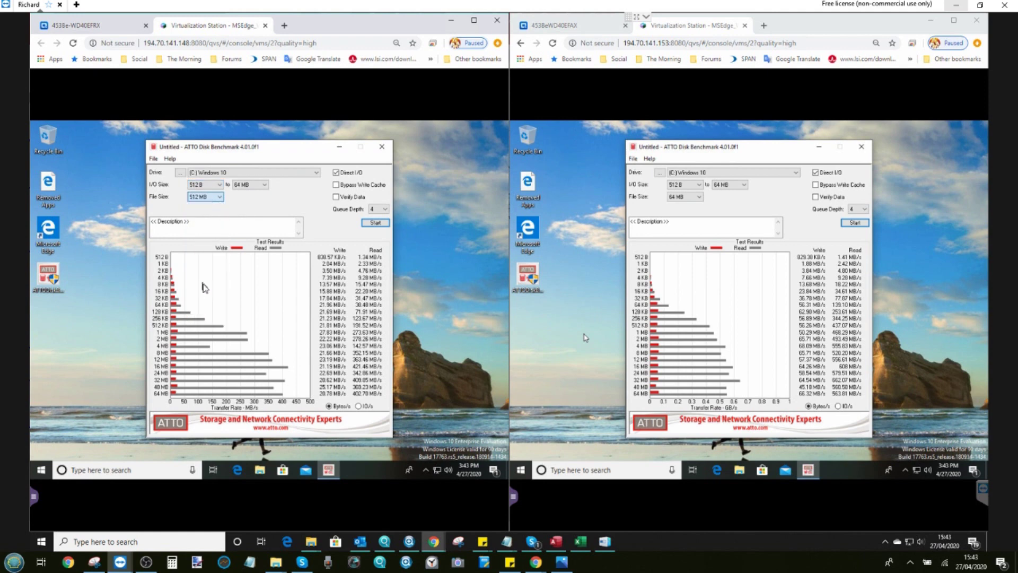
click(685, 197)
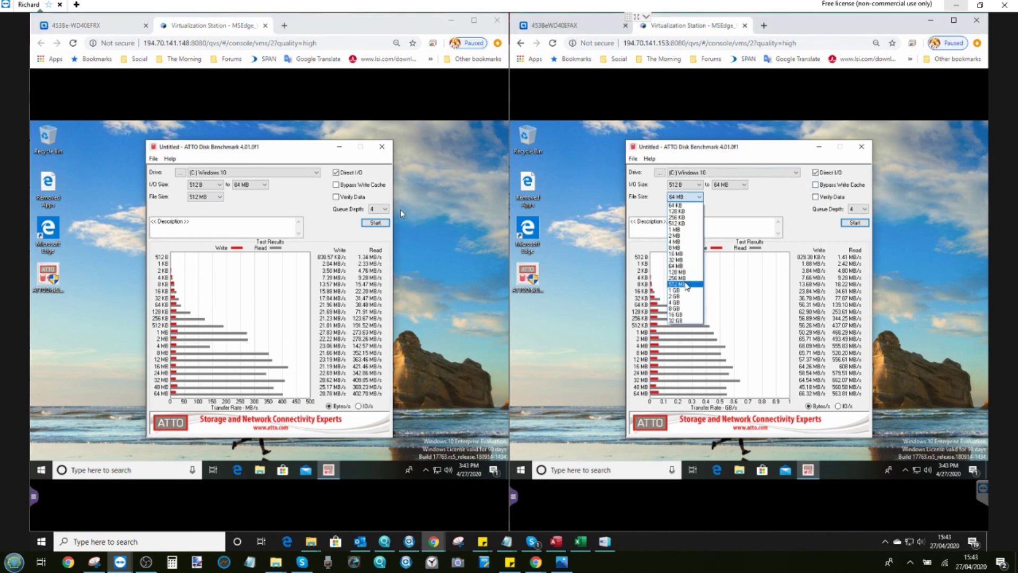
click(685, 284)
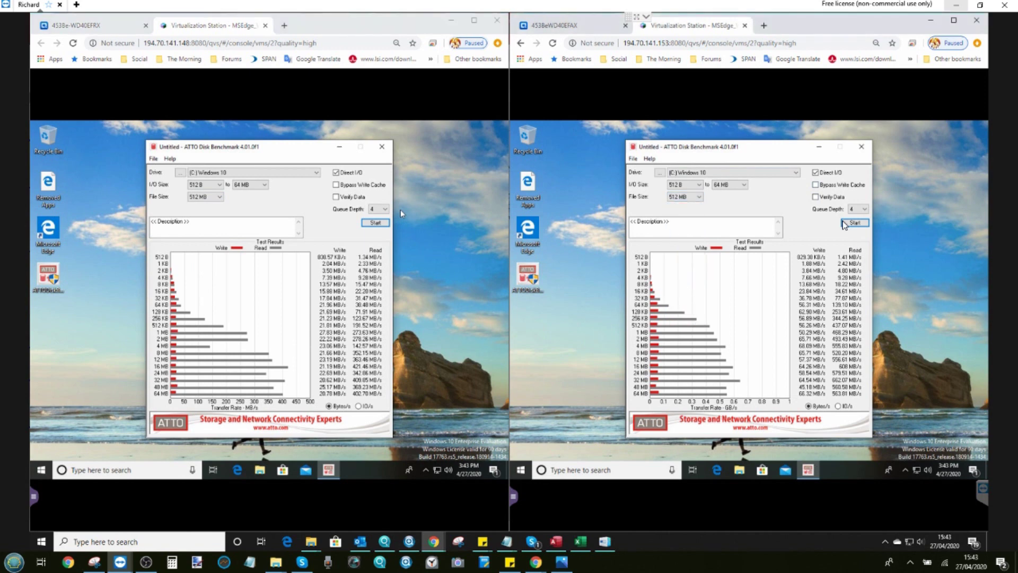
Start the 512 MB benchmarks in the left and right VMs.
click(377, 225)
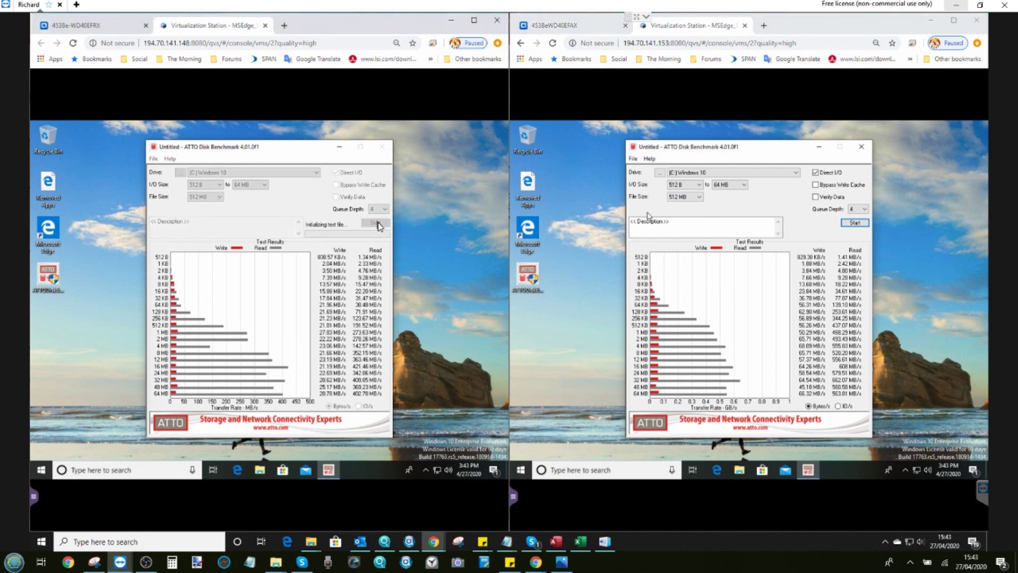
click(858, 225)
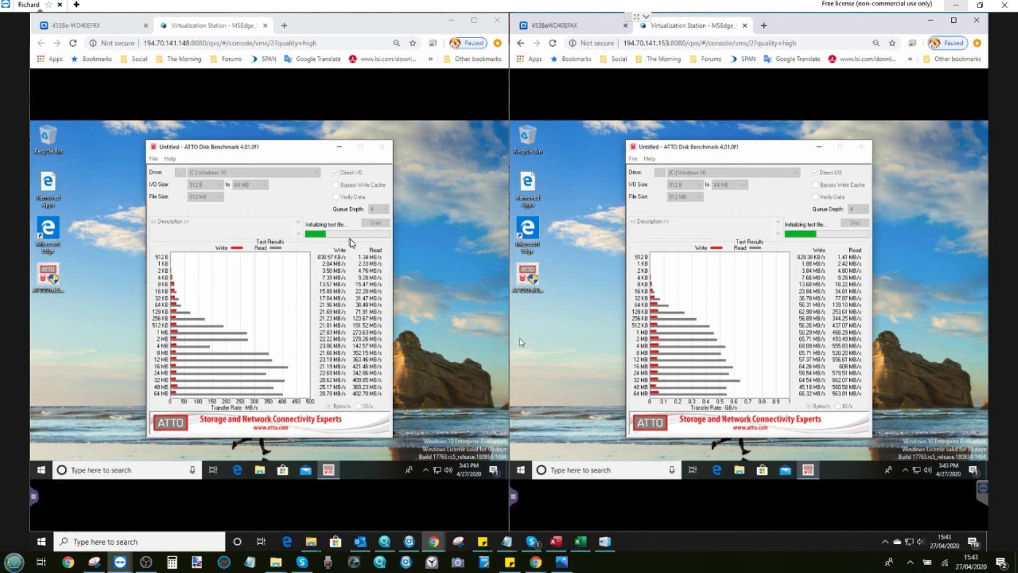
click(94, 562)
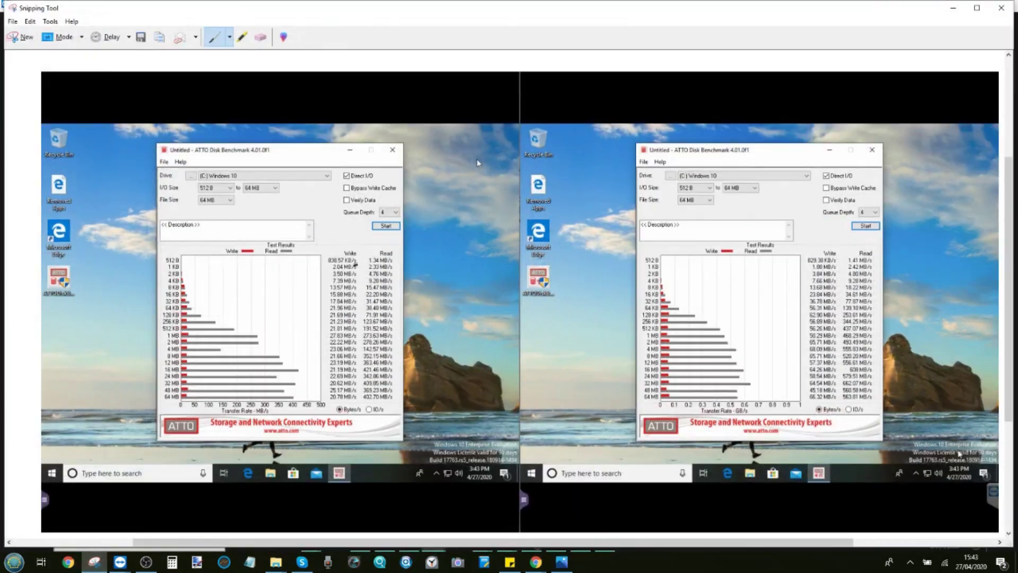
Save the snip as 'QNAP TS-453Be RX vs AX WD Red HDD RAID 5 Test 1.PNG' and minimise Snipping Tool.
click(141, 38)
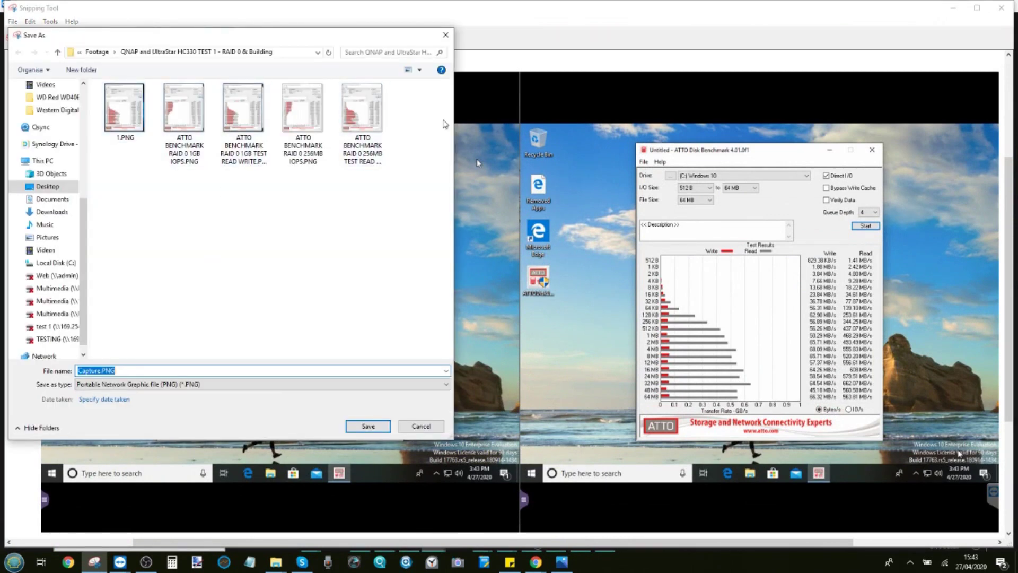
click(104, 370)
double_click(101, 371)
text(QNAP TS-453Be RX )
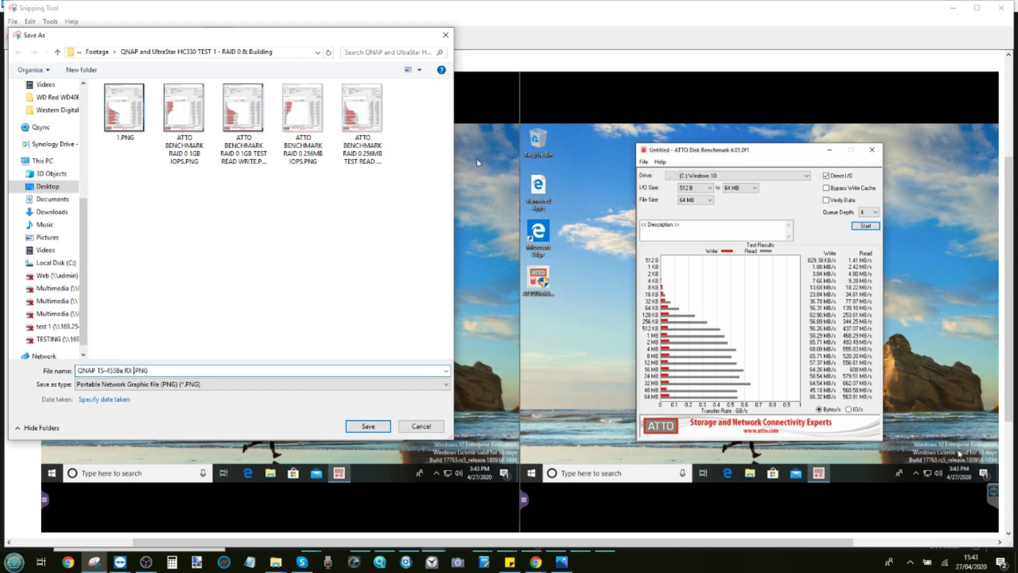
text(vs AX WD Red HDD RAID 5 Test )
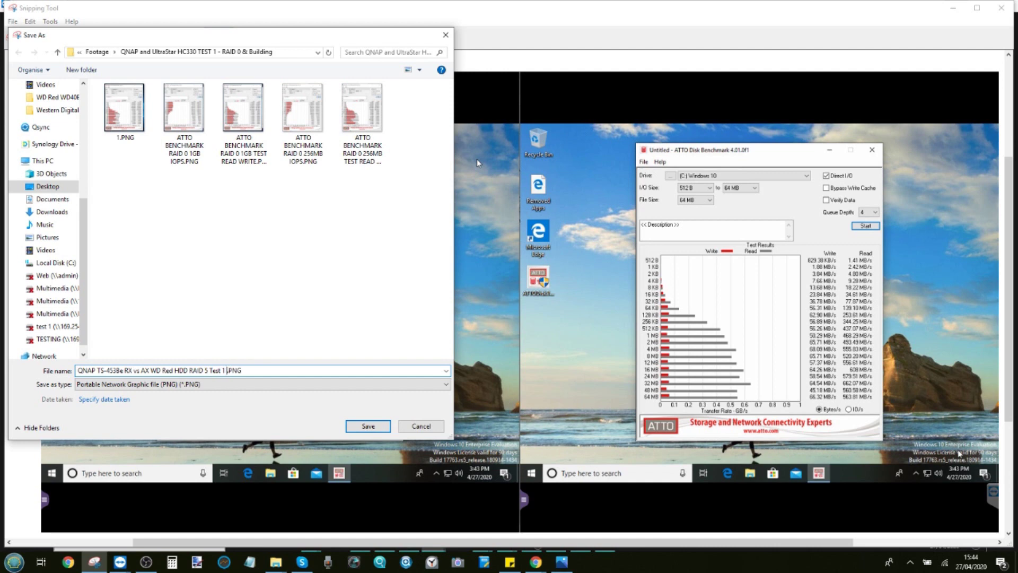
text(1)
click(379, 424)
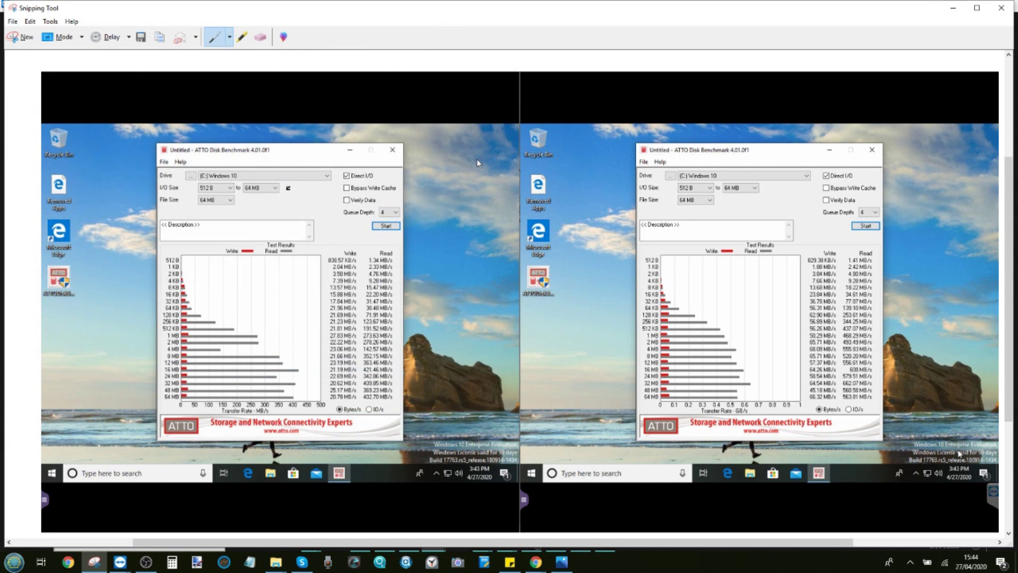
click(953, 7)
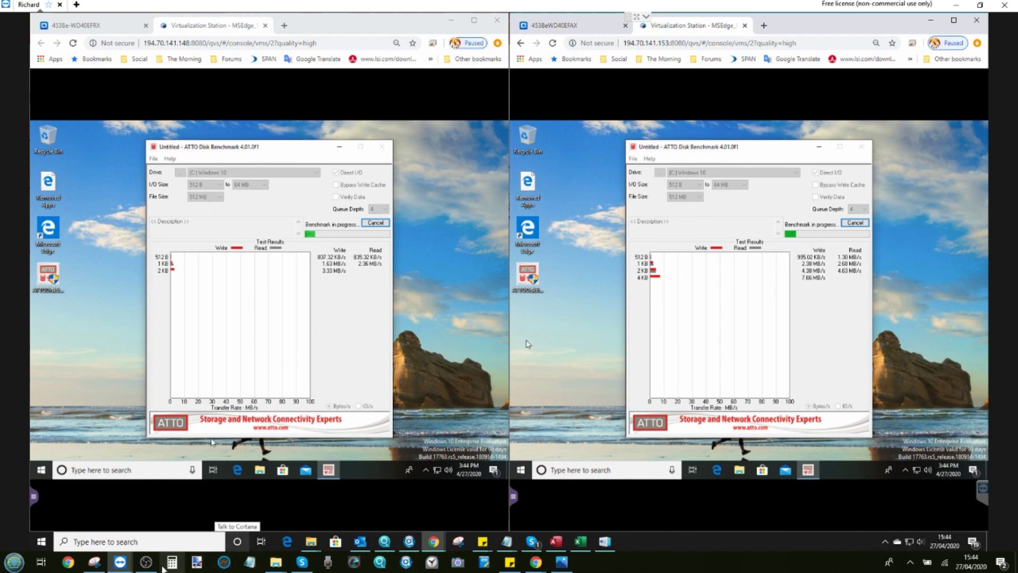
Restore the Snipping Tool window and shrink it out of full screen.
click(94, 563)
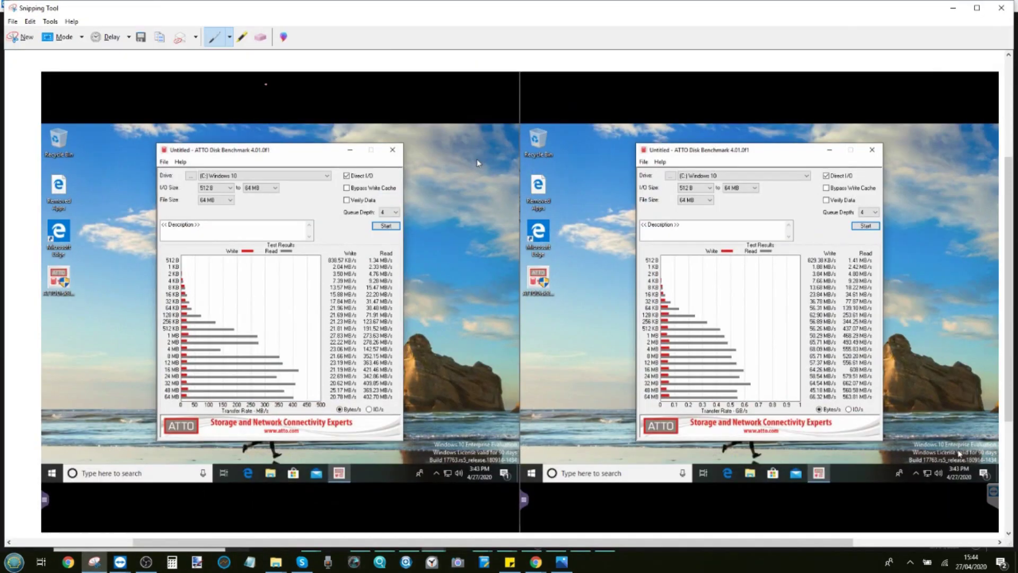
double_click(157, 9)
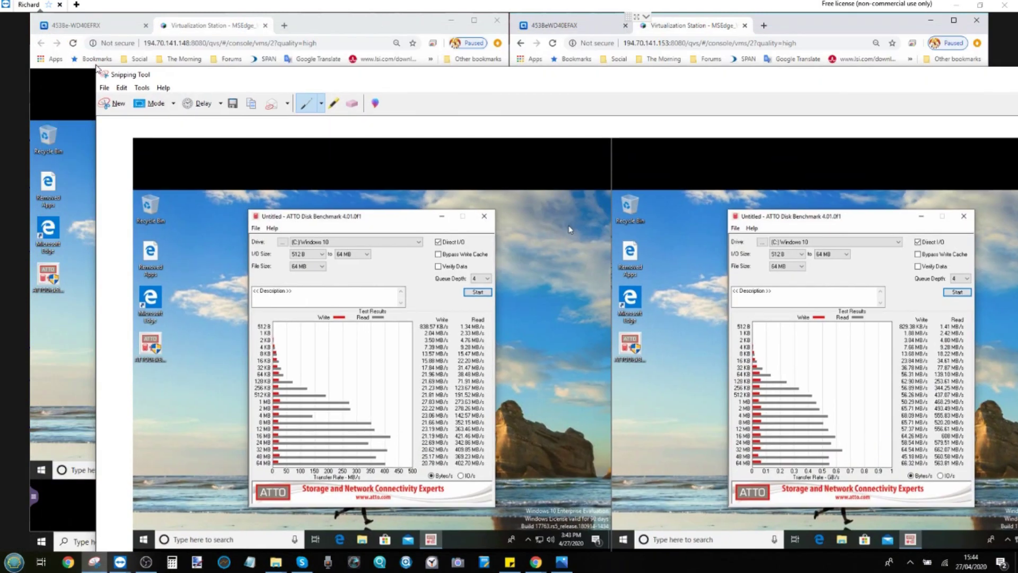
drag(97, 68, 467, 130)
Move the snip window aside so the right VM's benchmark shows, marking a red freehand arc.
drag(551, 142, 607, 32)
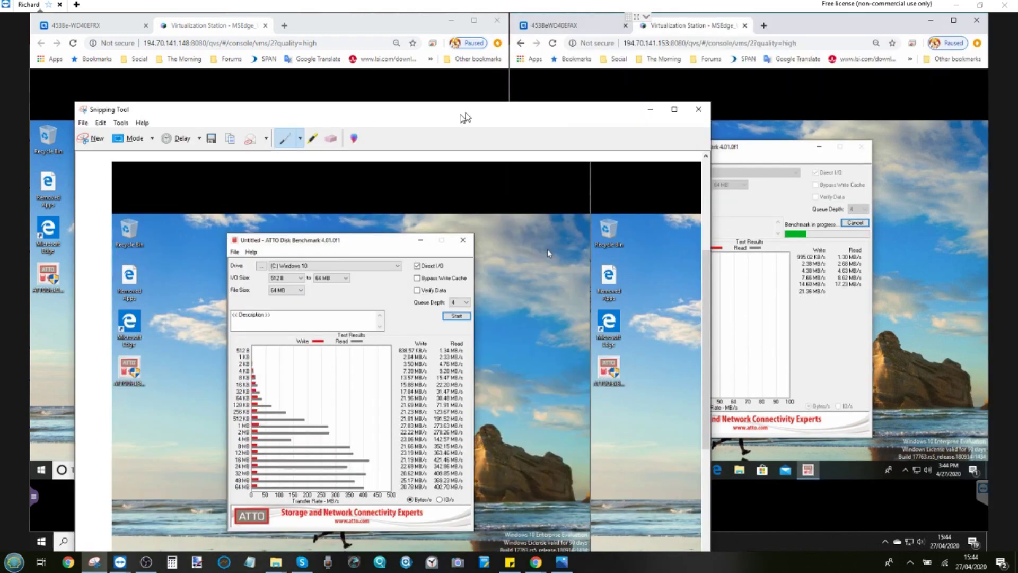
drag(860, 22, 400, 110)
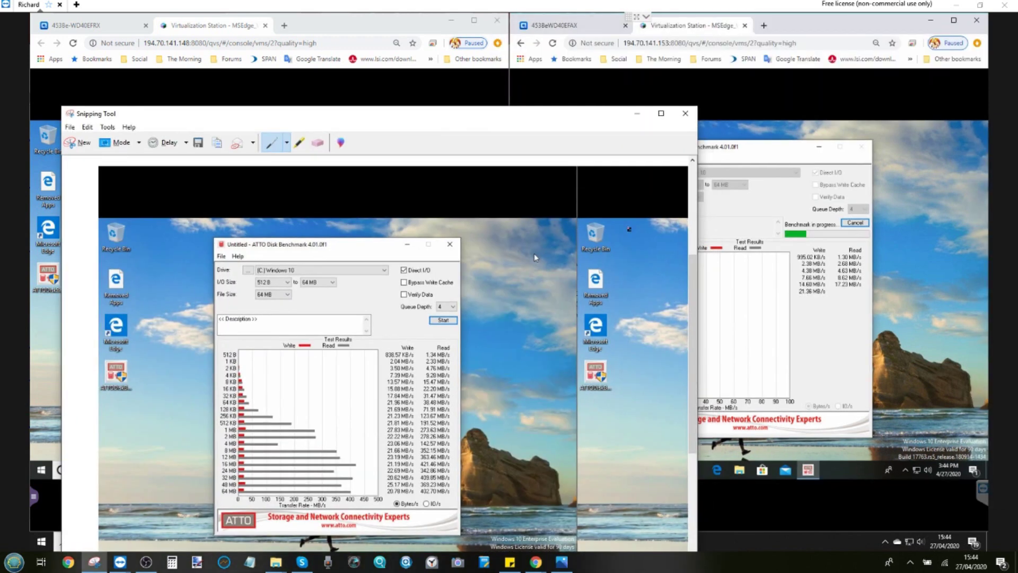
drag(622, 242, 492, 249)
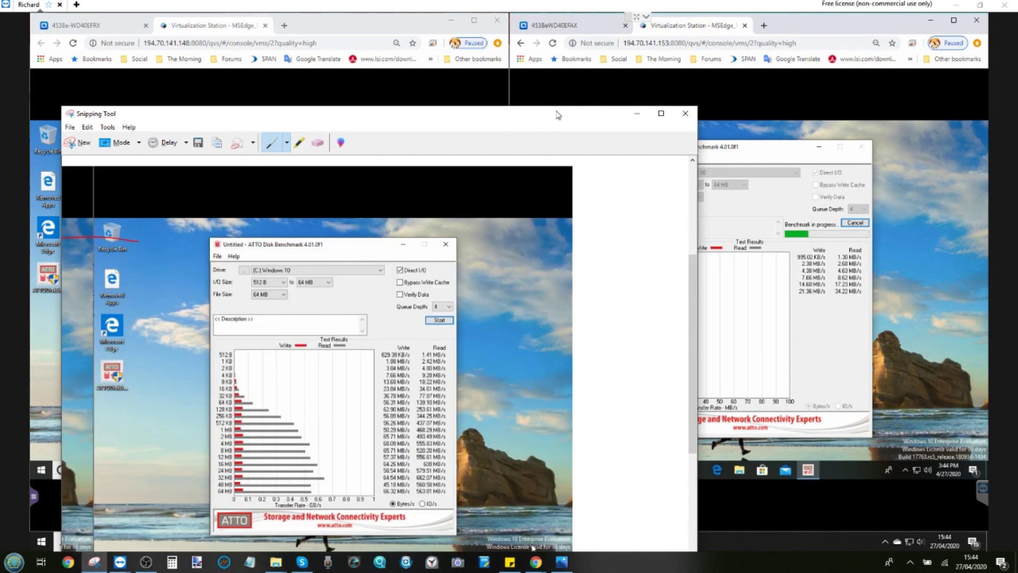
drag(558, 115, 411, 41)
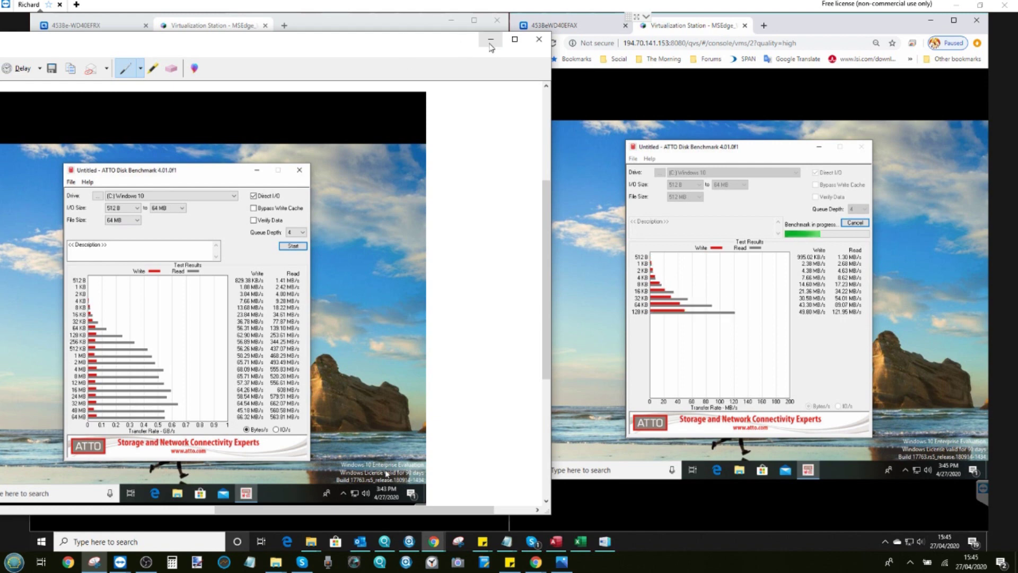
drag(452, 42, 617, 38)
Hide the snip to show both VM consoles, then bring back the earlier 64 MB snip.
click(657, 34)
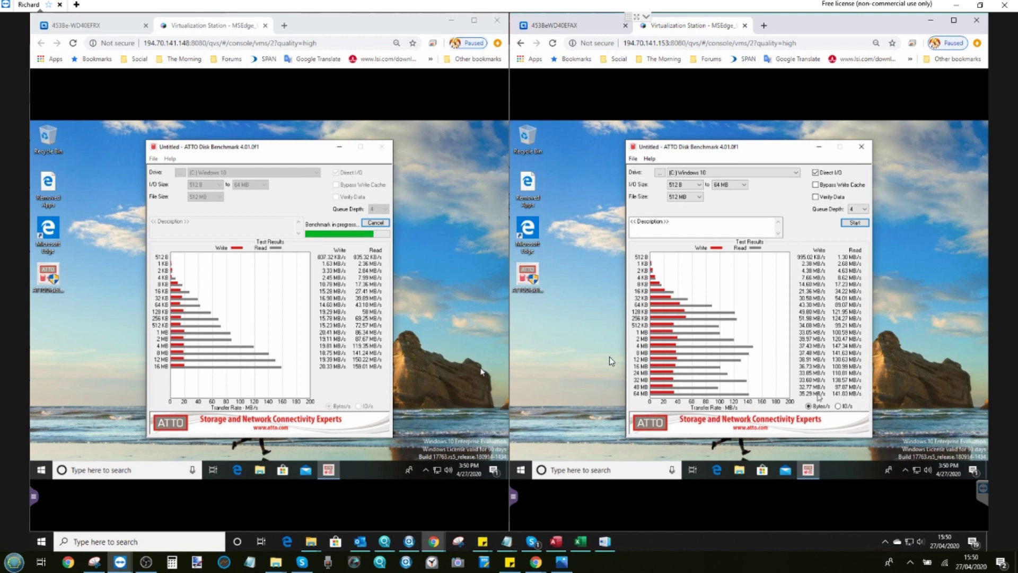
click(94, 562)
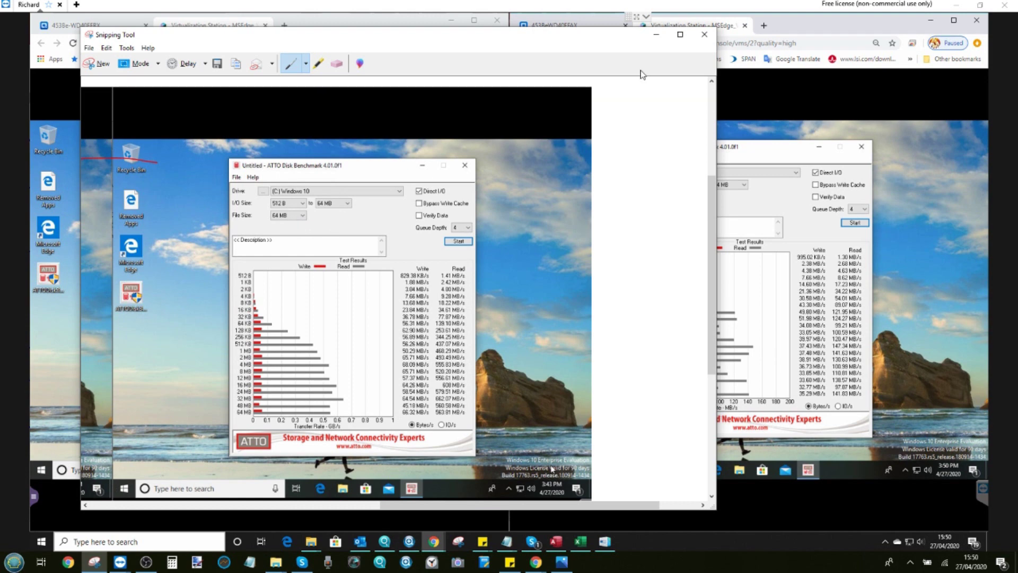
click(655, 34)
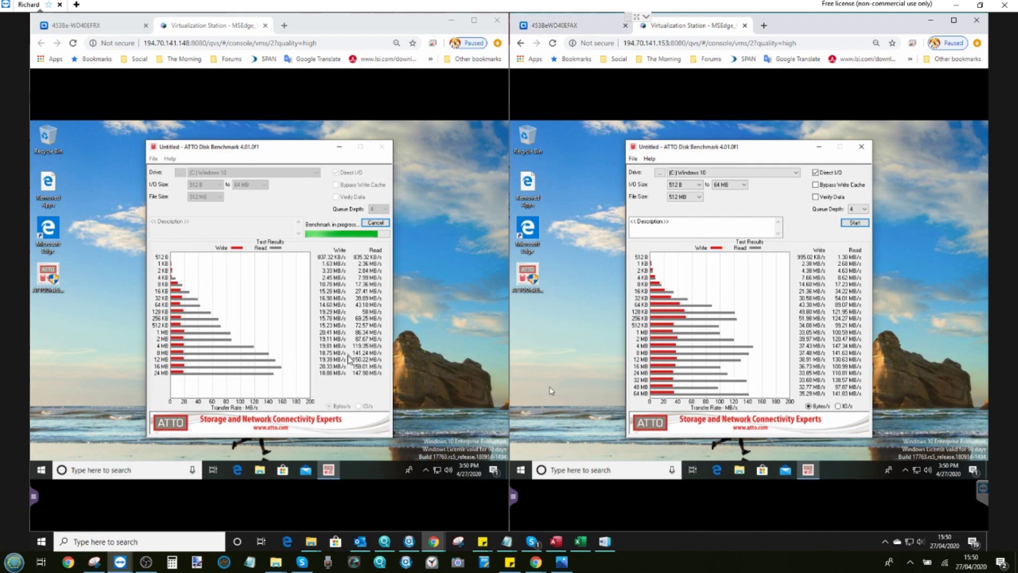
click(94, 562)
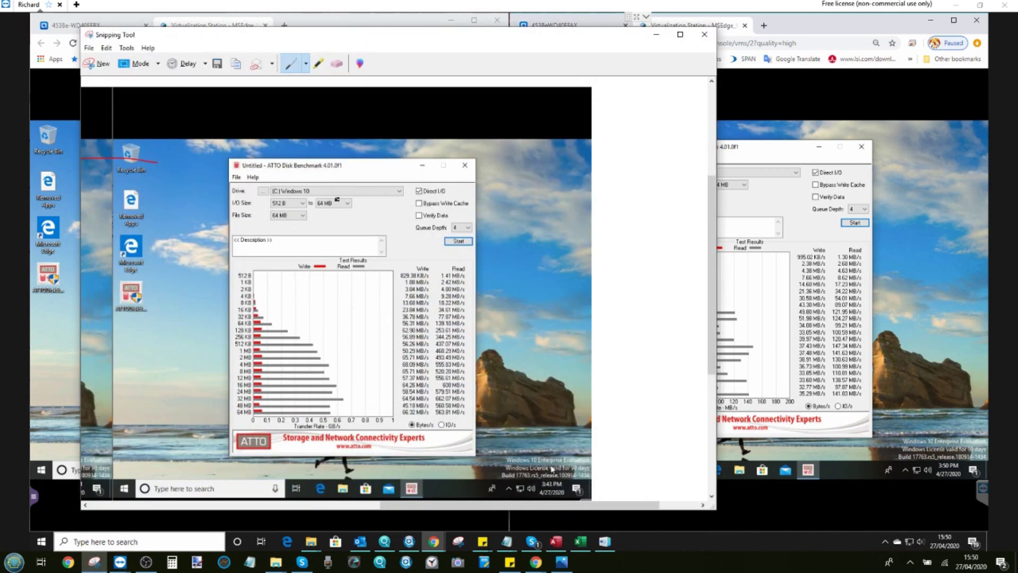
drag(583, 41, 799, 123)
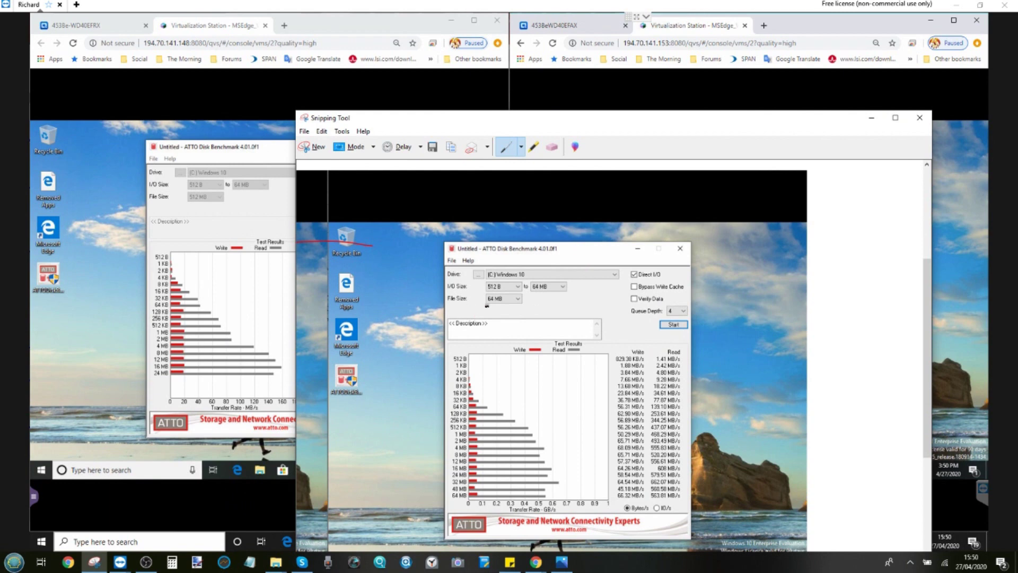
scroll(466, 319, left, 8)
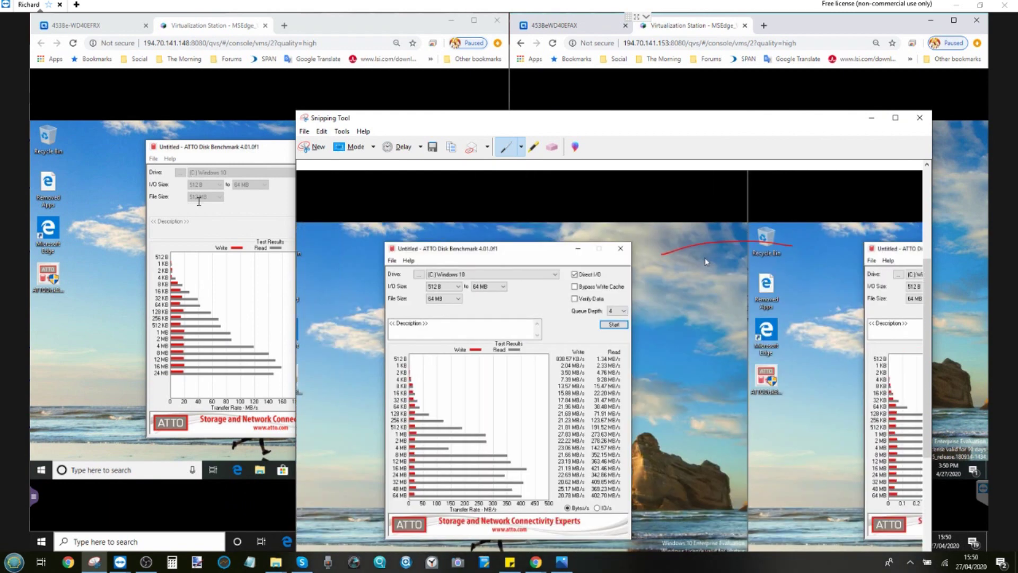
click(872, 120)
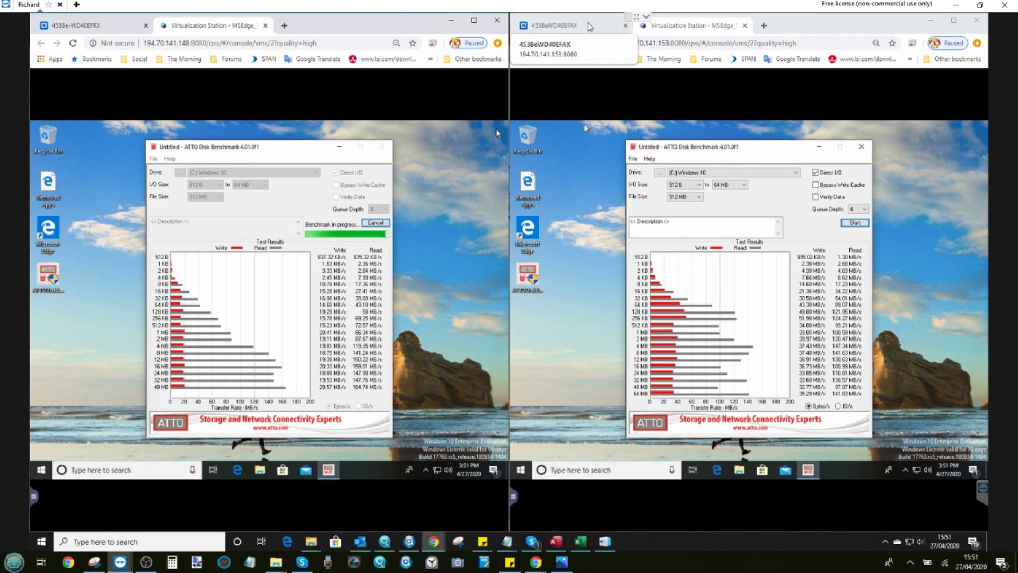
click(588, 27)
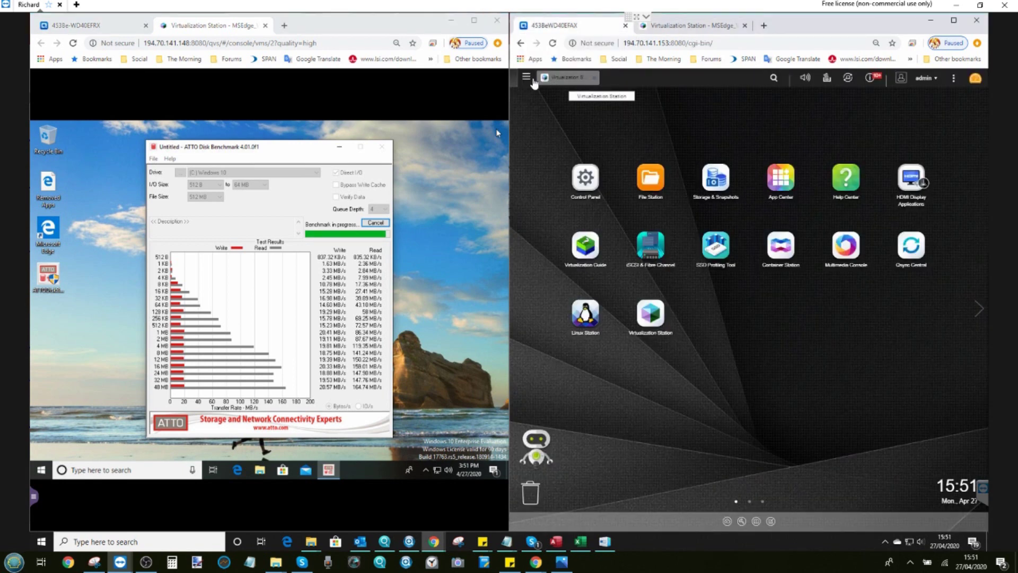
Open Resource Monitor from the main menu on the second NAS.
click(972, 84)
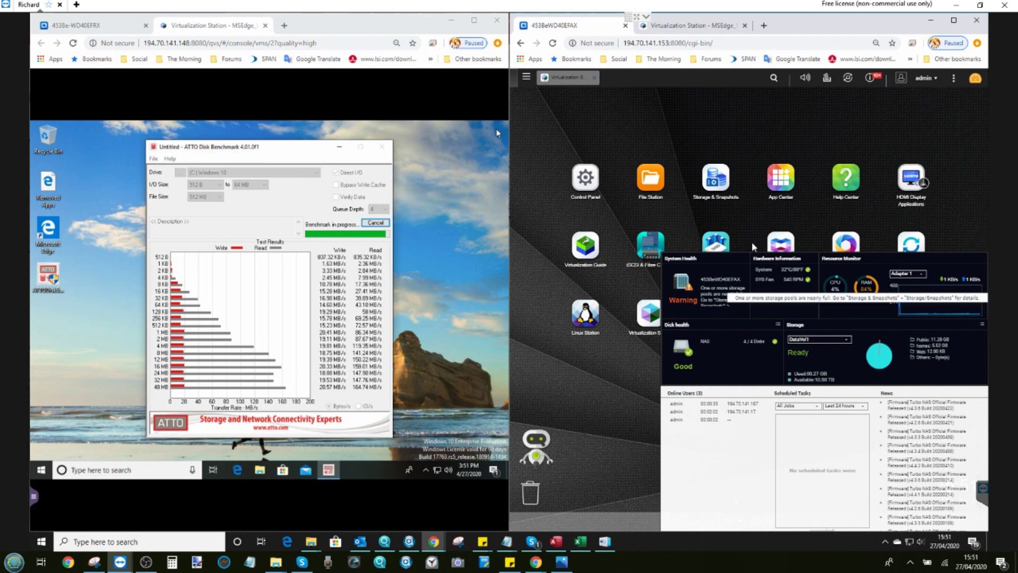
click(720, 141)
click(526, 80)
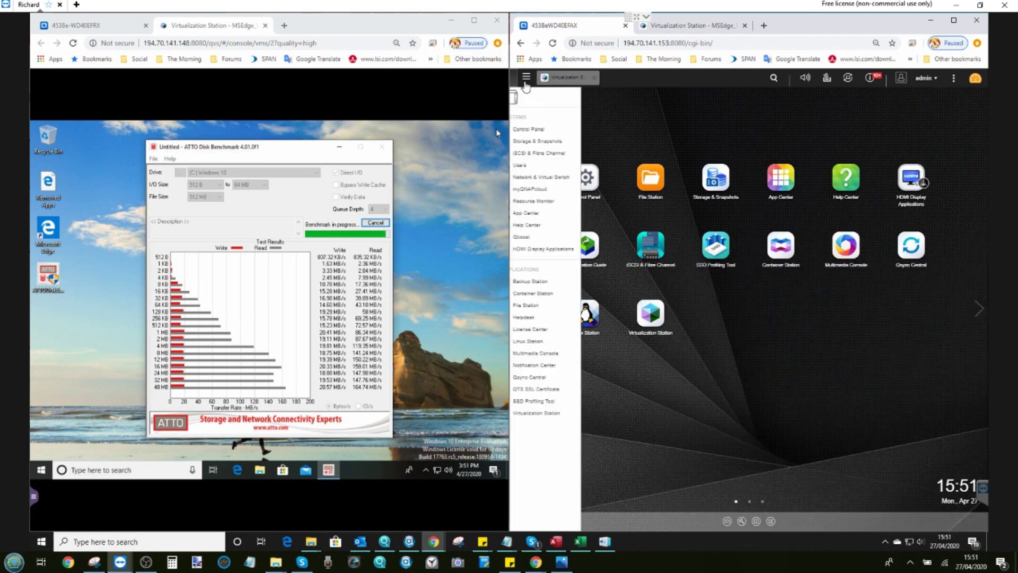
click(557, 202)
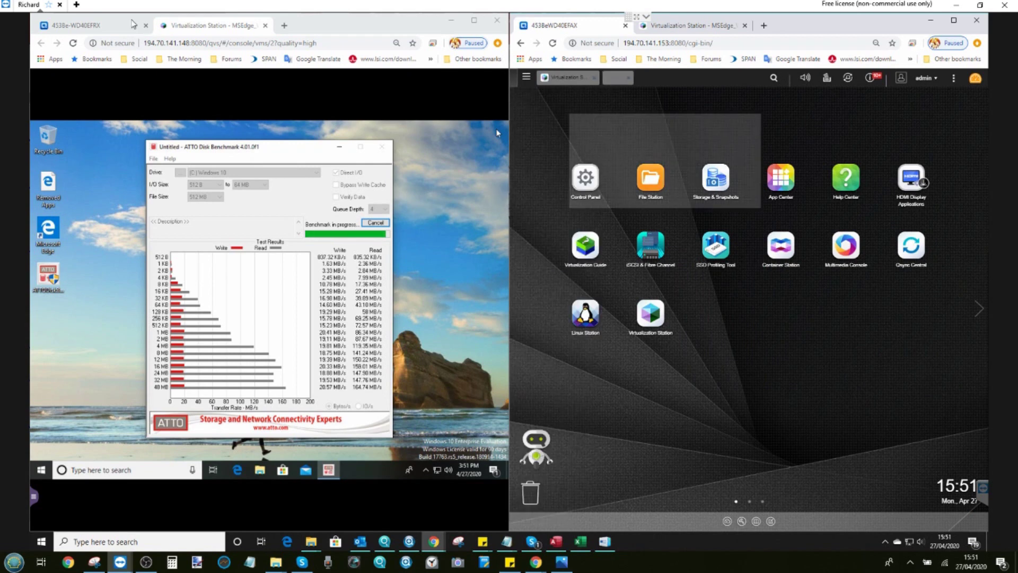
Switch the first browser to the QTS desktop and open Resource Monitor there.
click(68, 27)
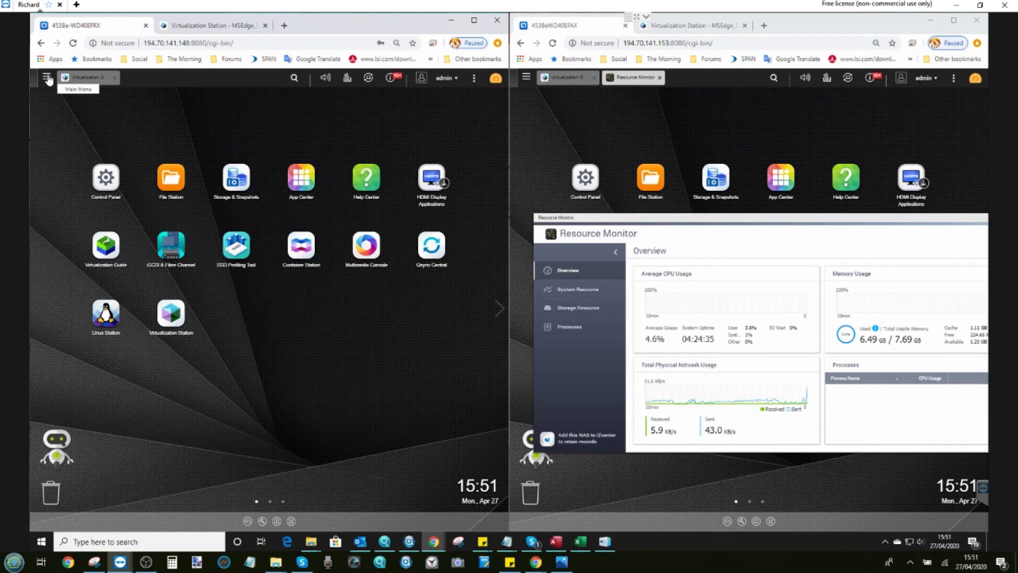
click(47, 77)
click(77, 202)
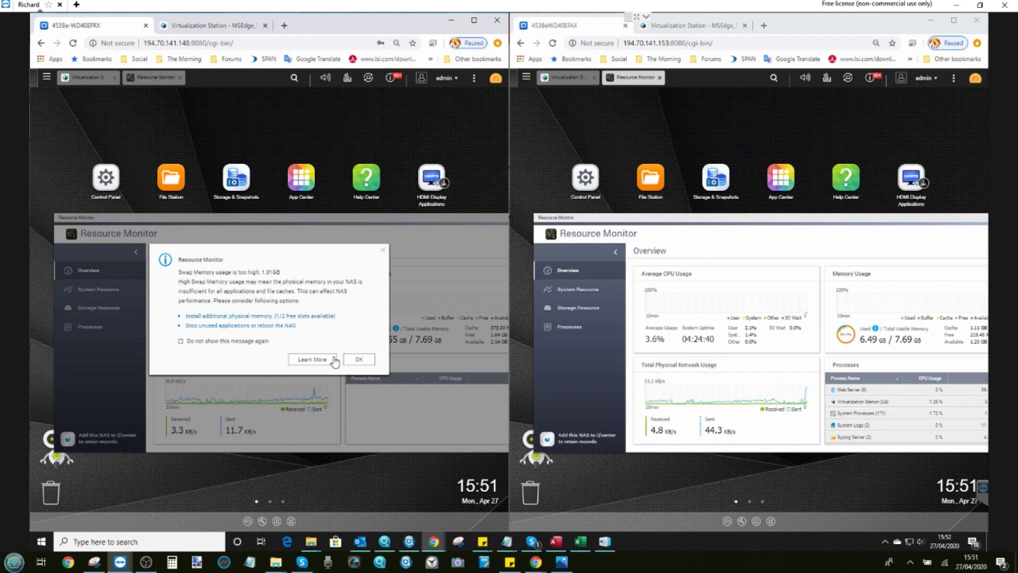
Dismiss the swap warning and show RAID Group 1 activity under Storage Resource on both NAS units.
click(359, 359)
click(98, 308)
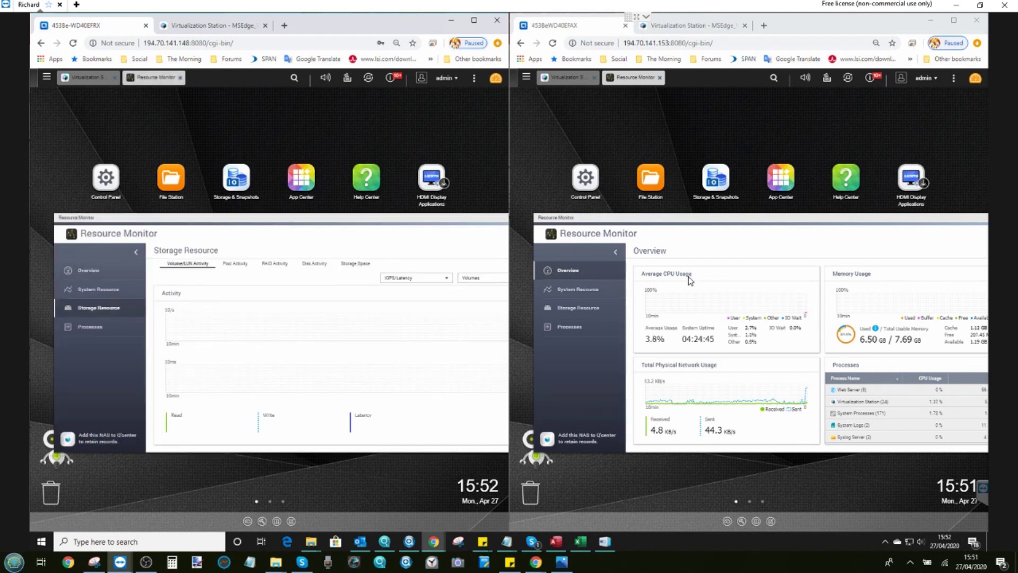
click(584, 308)
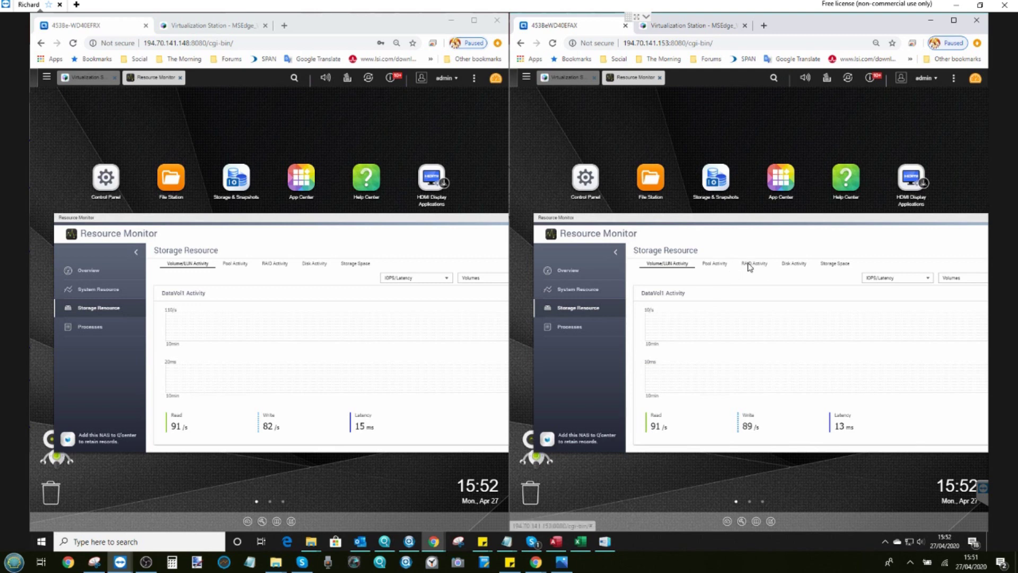
click(715, 264)
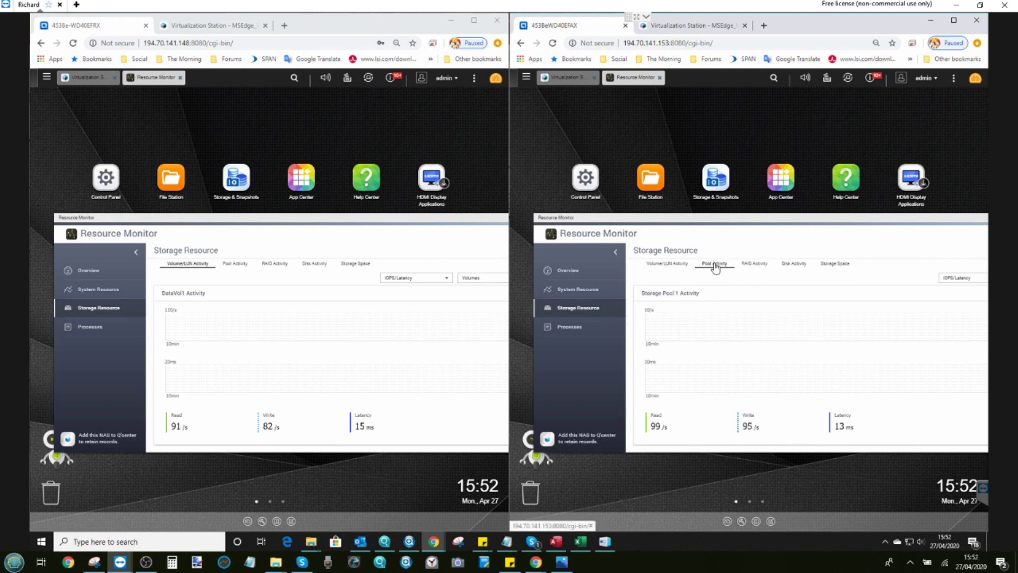
click(755, 265)
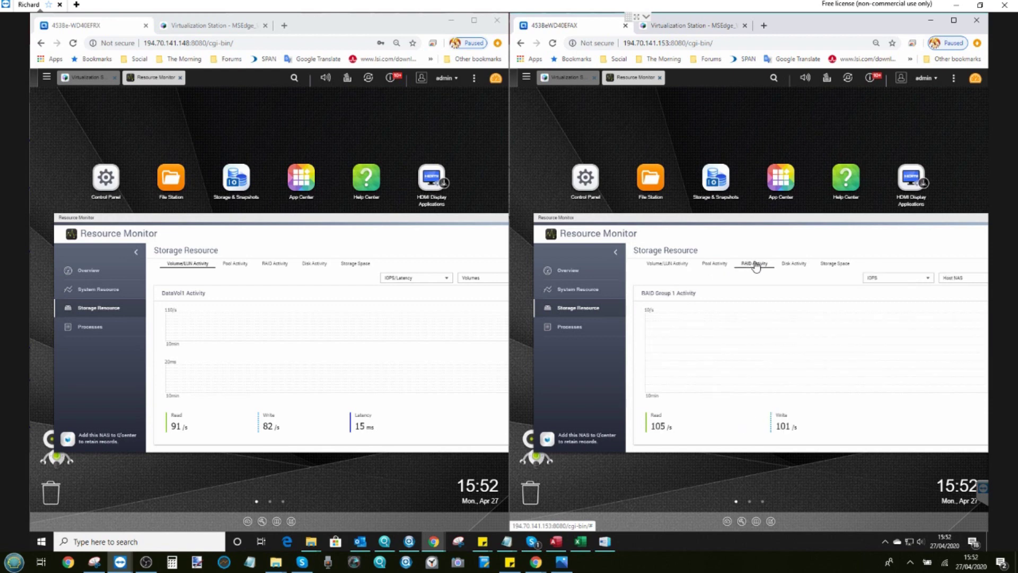
click(275, 263)
Switch both RAID activity graphs from IOPS to Throughput.
click(426, 279)
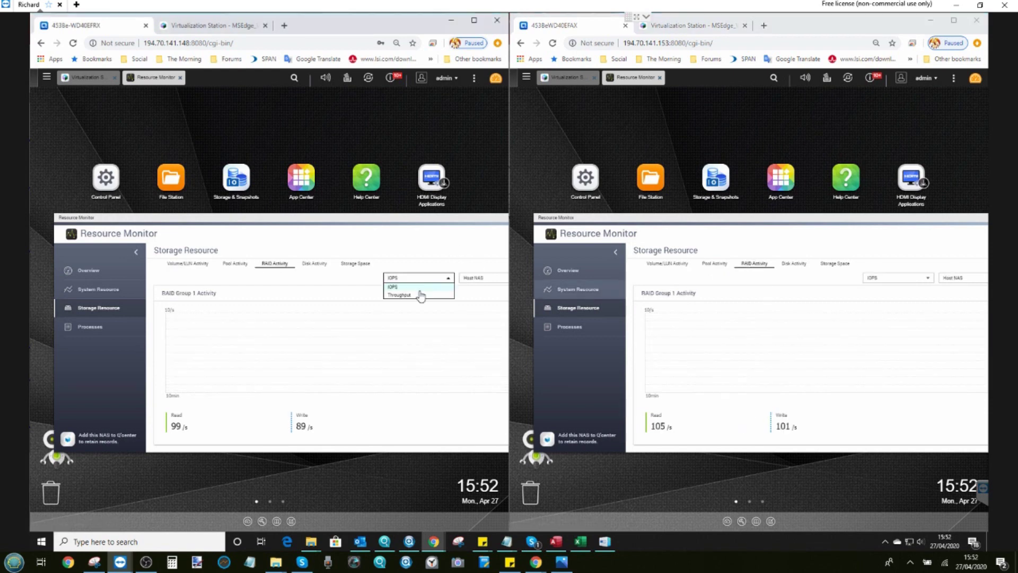
click(420, 295)
click(892, 278)
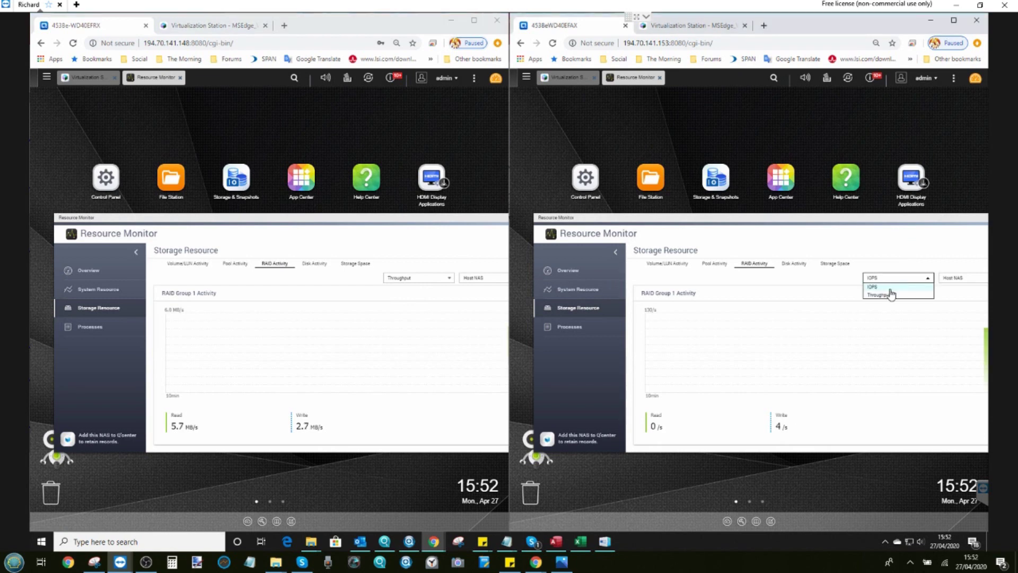
click(892, 301)
click(891, 282)
click(884, 299)
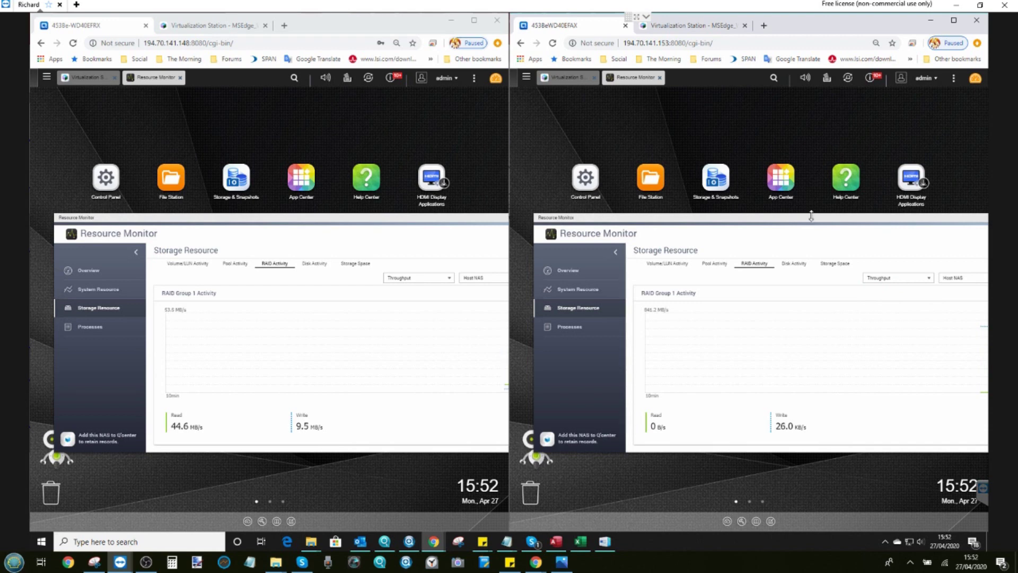
click(194, 28)
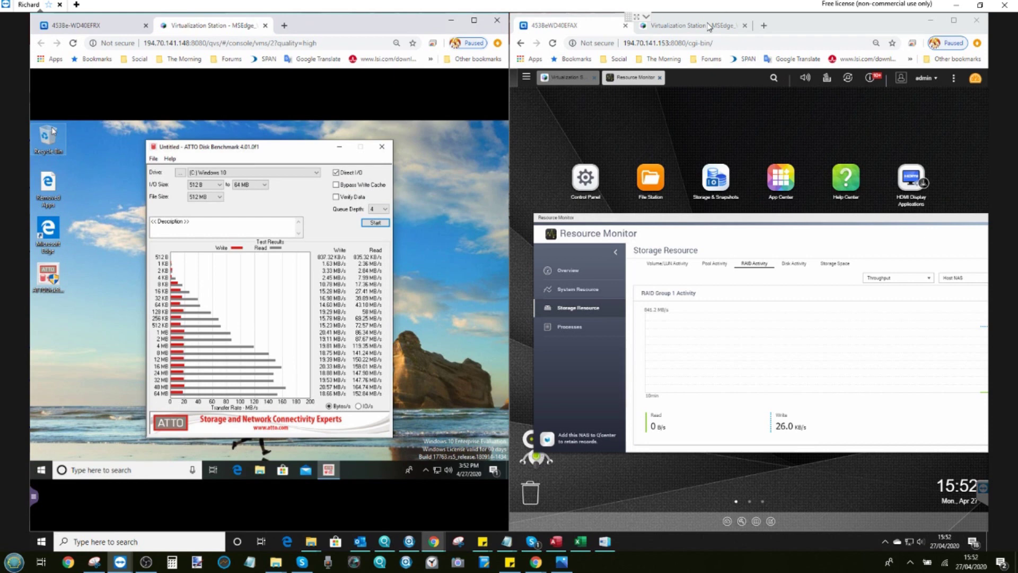
Set the ATTO test file size to 1 GB on both VMs and start the second VM's run.
click(689, 26)
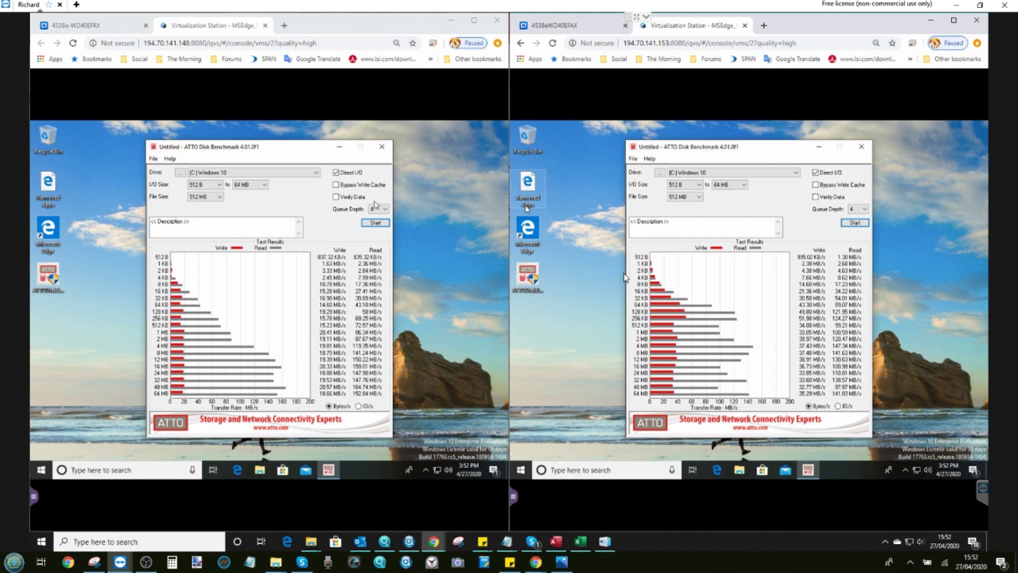
click(214, 196)
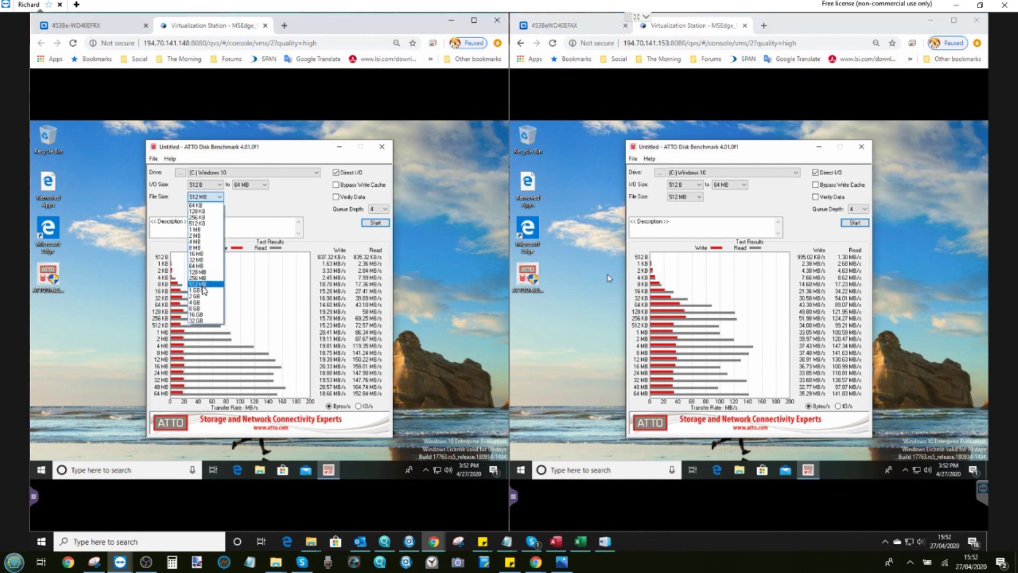
click(196, 290)
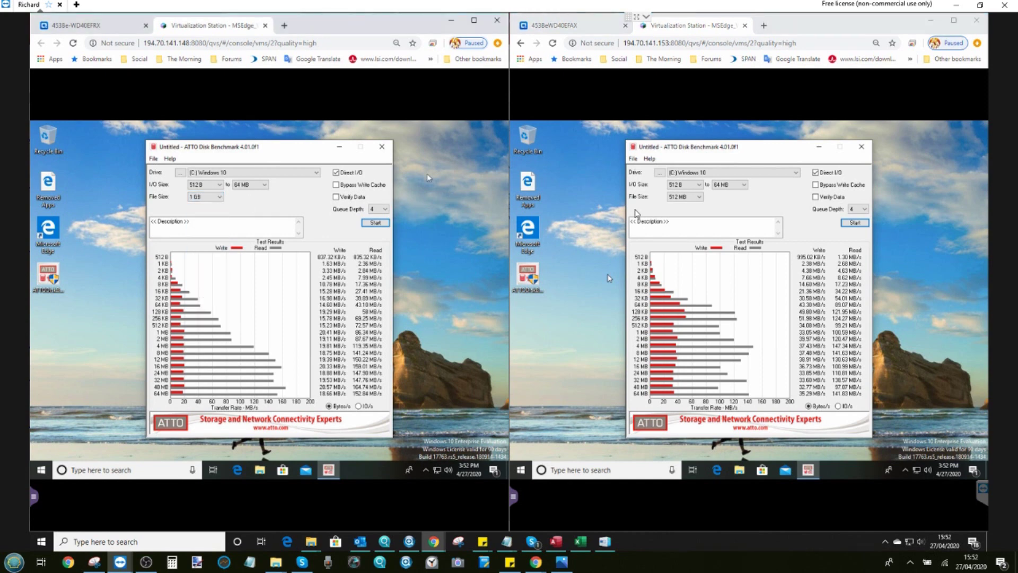
click(698, 197)
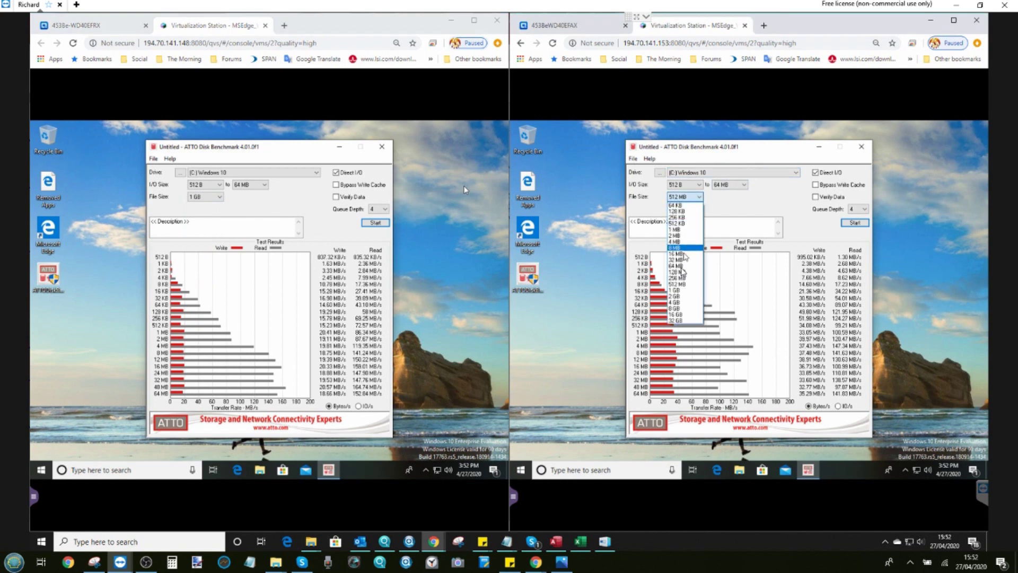
click(674, 291)
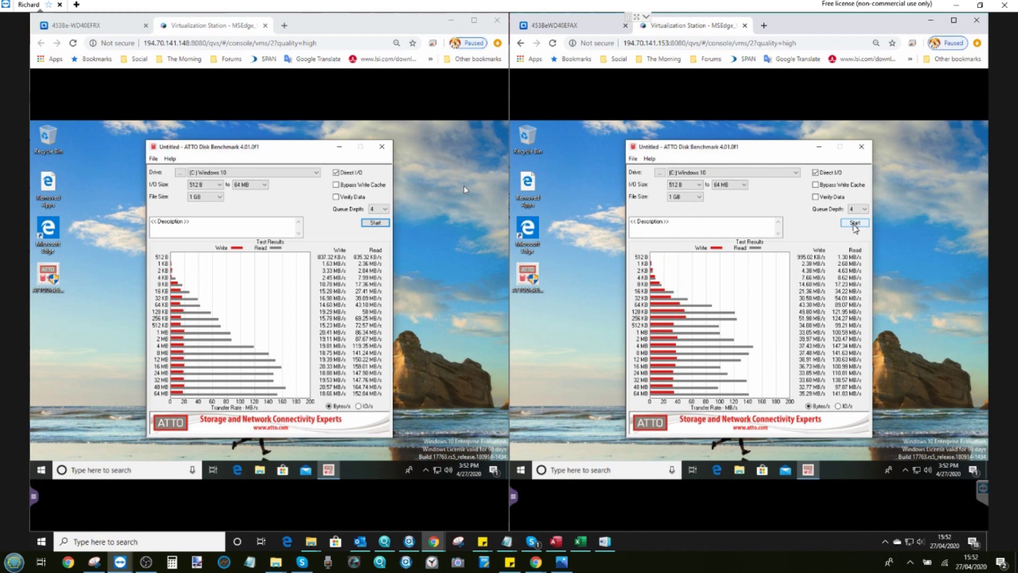
click(854, 223)
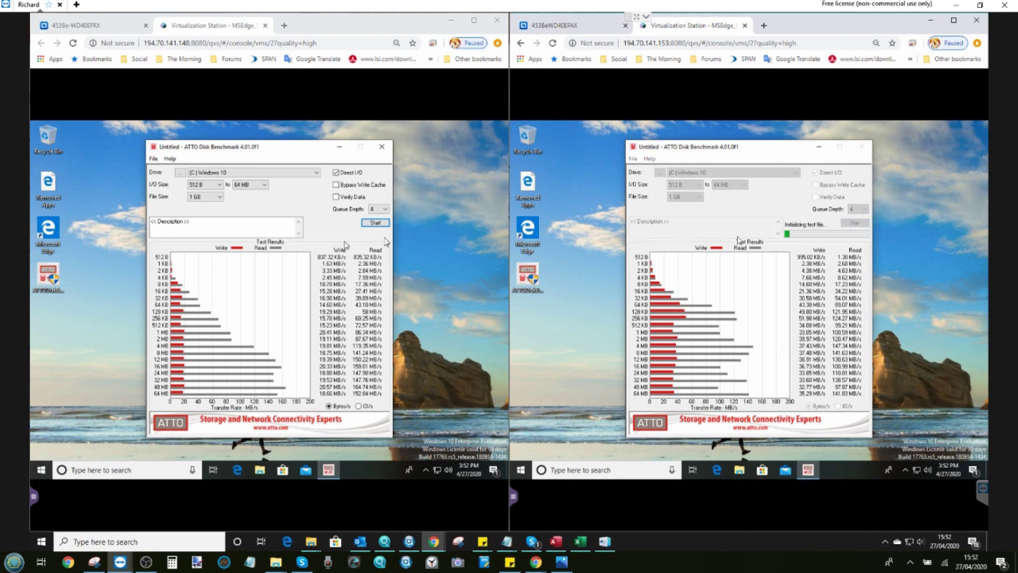
Start the first VM's 1 GB benchmark, then return the second browser to Resource Monitor.
click(374, 222)
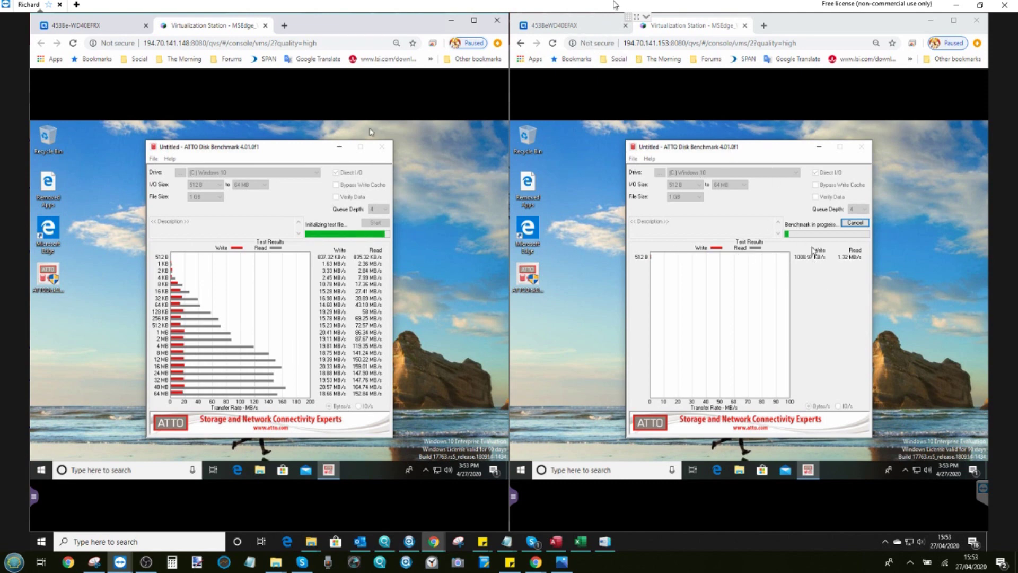
click(594, 29)
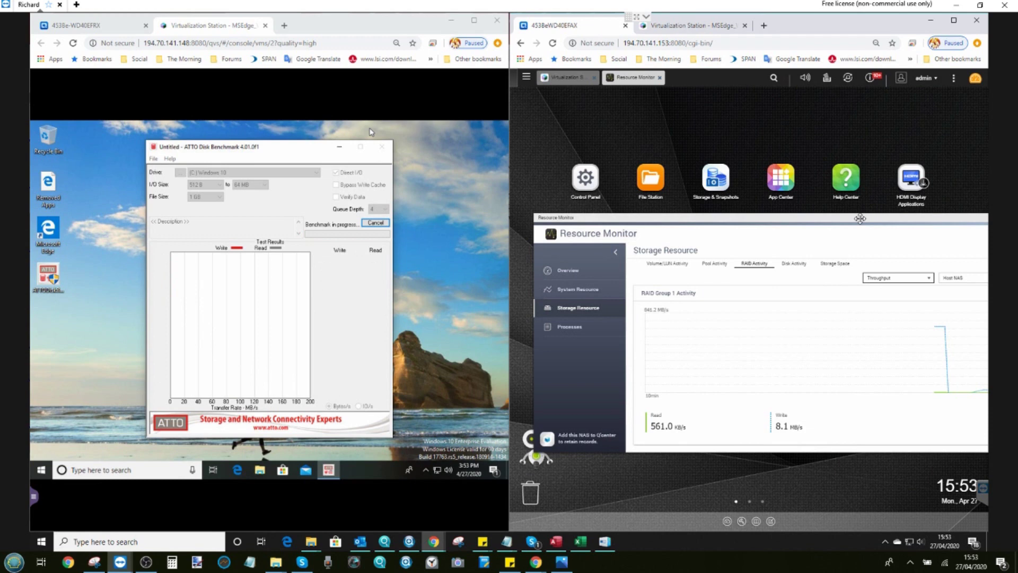
Reposition the right Resource Monitor, check disk and DataVol1 views, then return to RAID Group 1 throughput.
drag(860, 218, 780, 199)
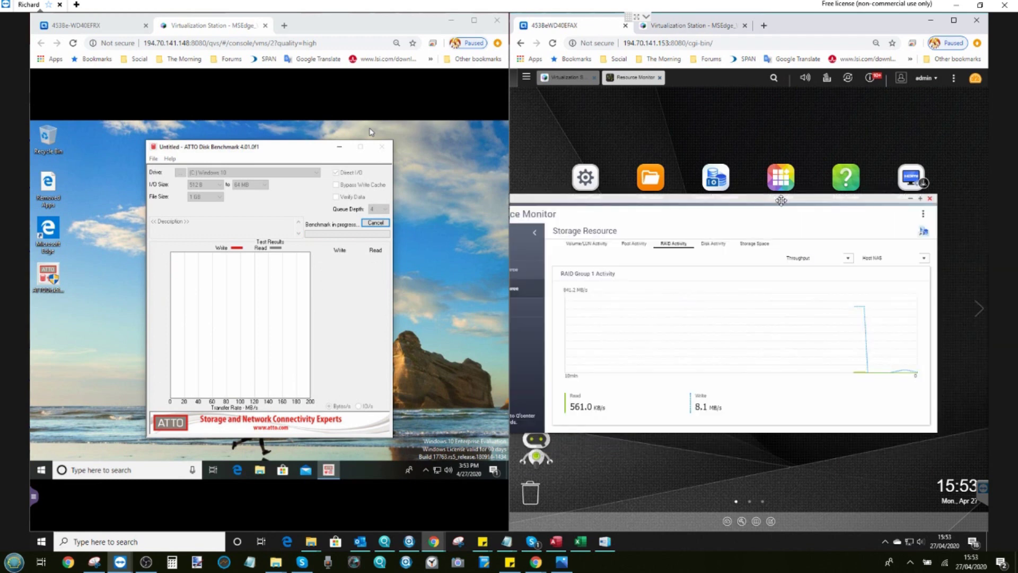
click(713, 244)
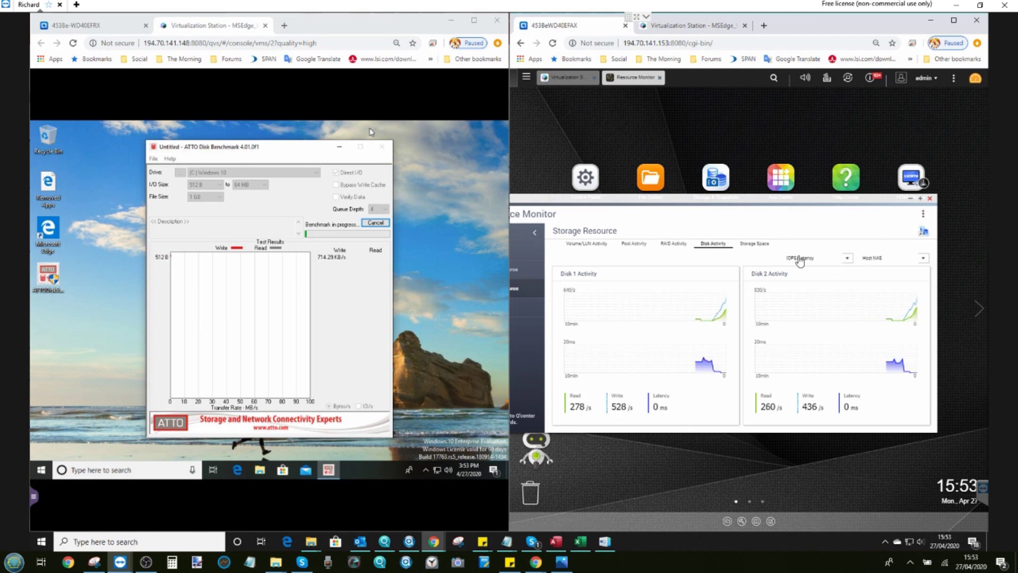
scroll(742, 307, down, 2)
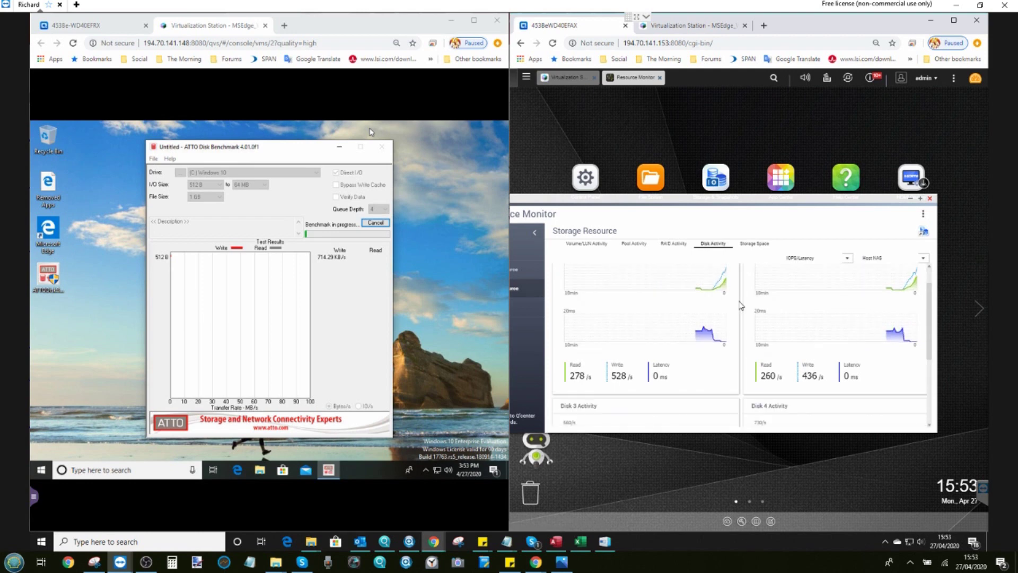
scroll(741, 306, up, 2)
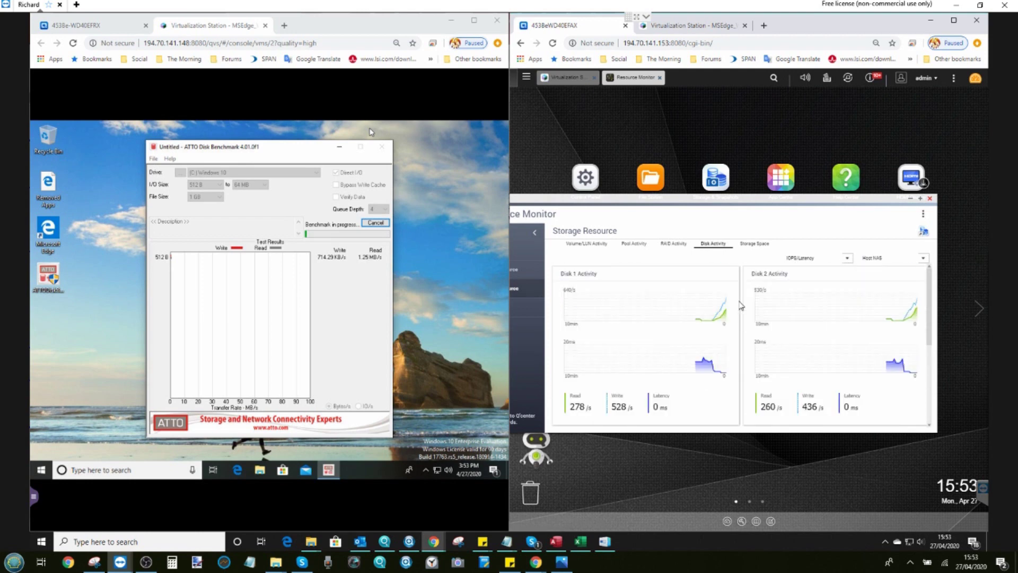
click(754, 243)
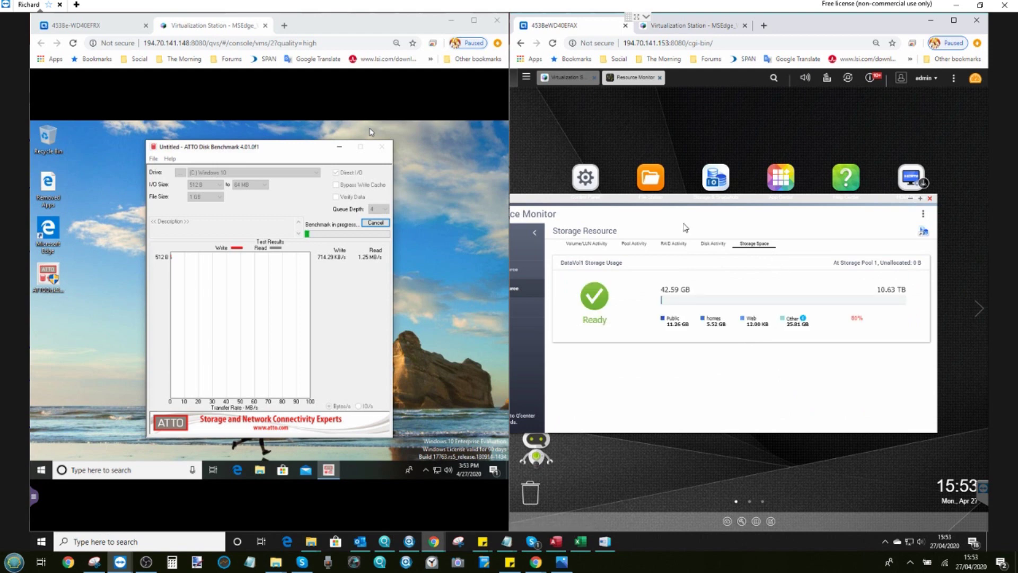
click(669, 245)
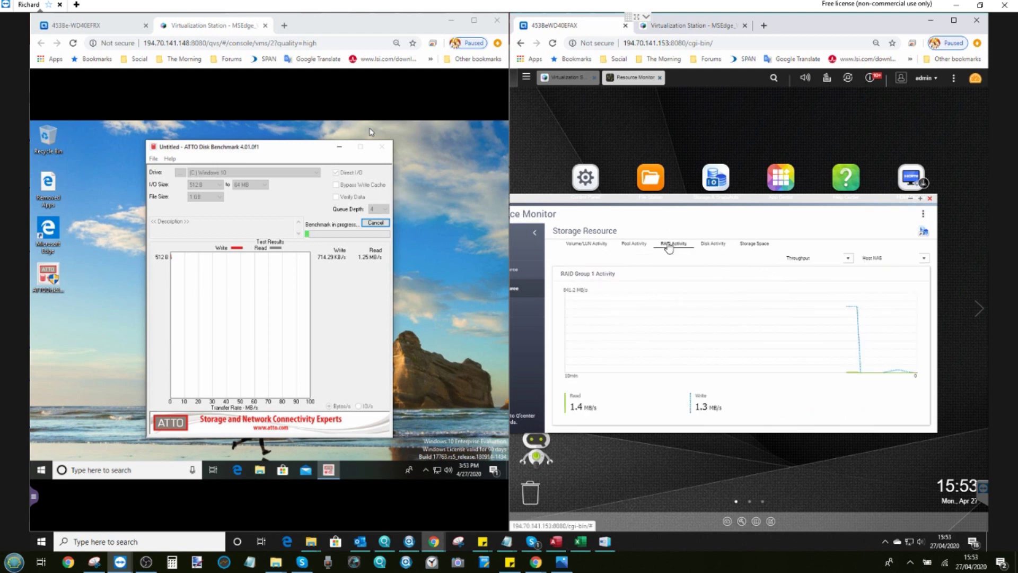
click(815, 259)
click(805, 276)
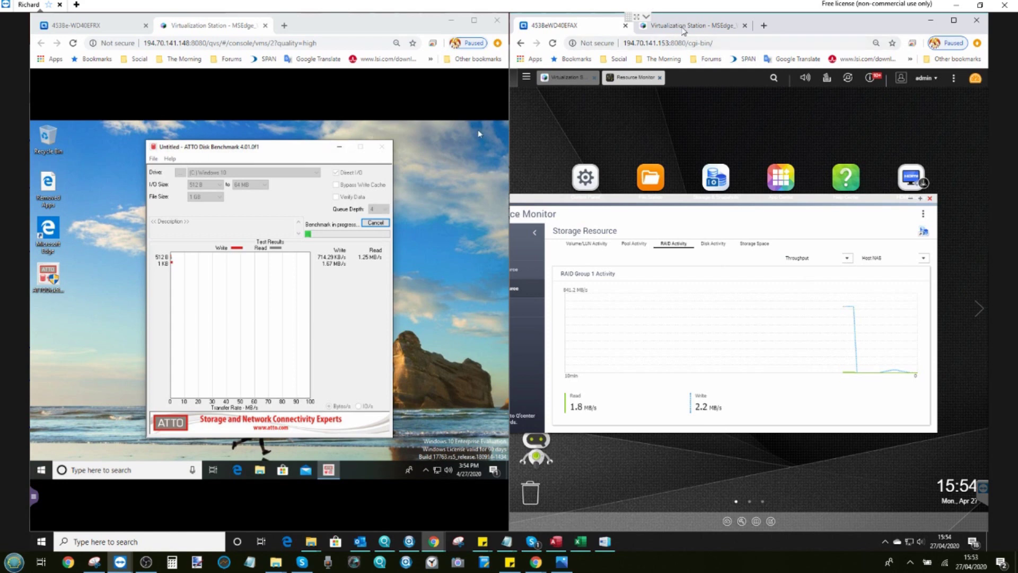
Glance at the right VM's running benchmark, then show Resource Monitor in both browsers.
click(683, 28)
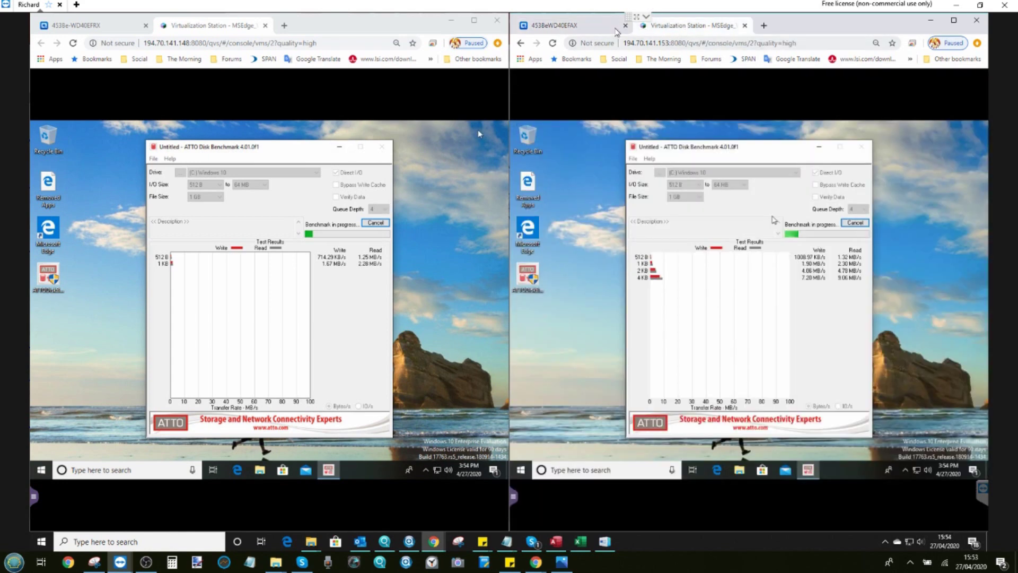
click(579, 27)
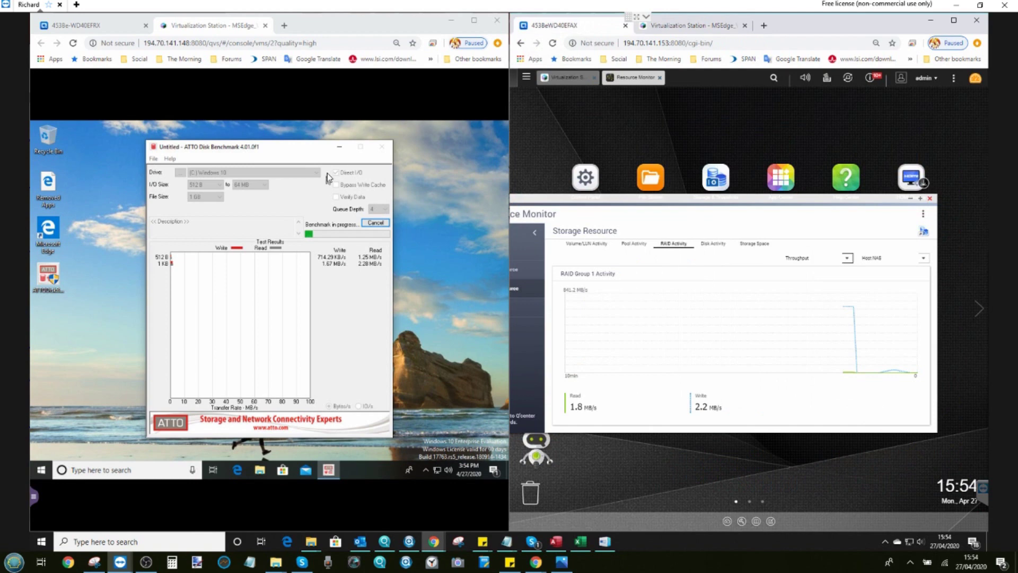
click(116, 29)
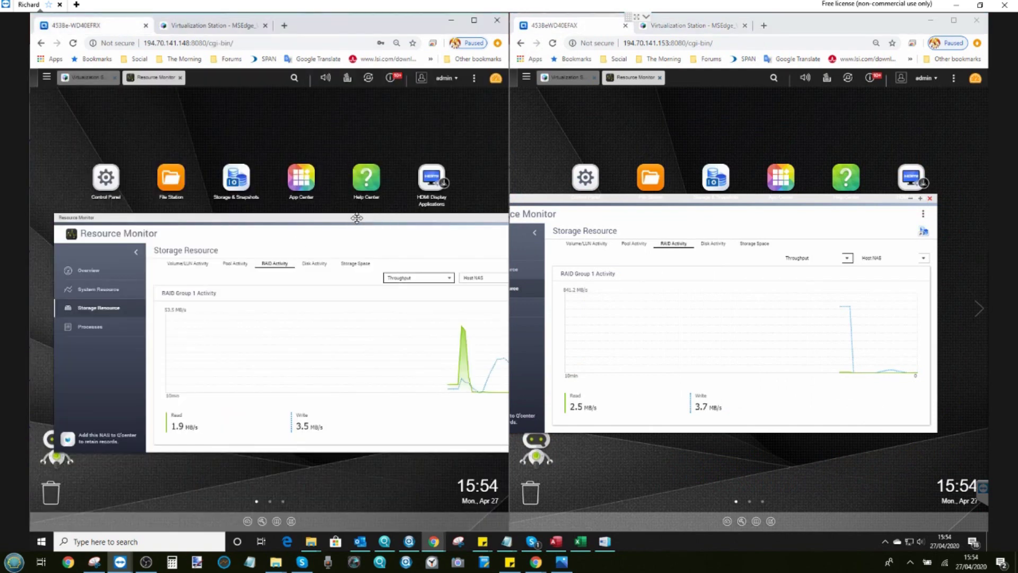
Arrange both Resource Monitor windows side by side and focus the left NAS browser.
drag(357, 217, 287, 200)
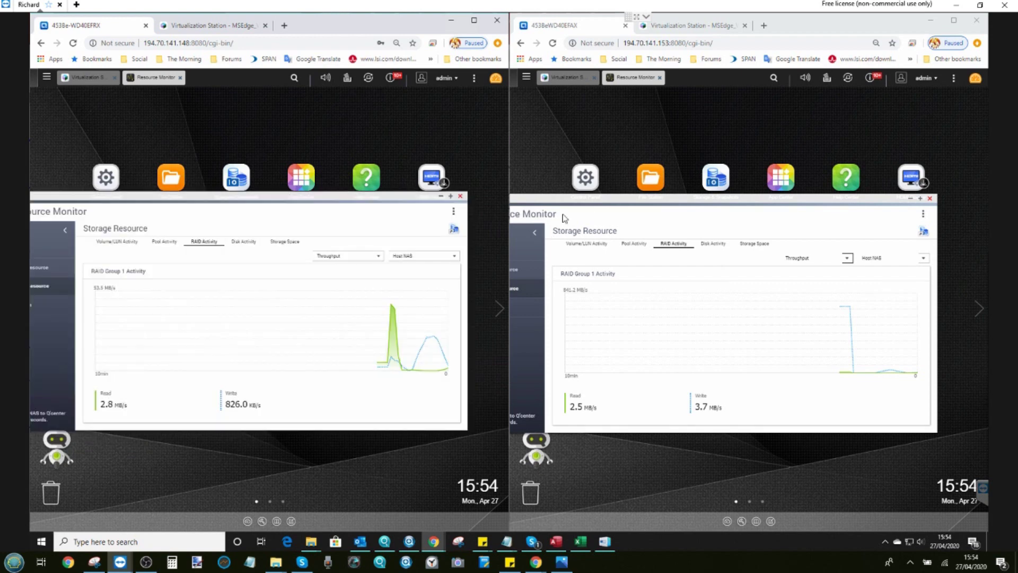
drag(592, 201, 650, 186)
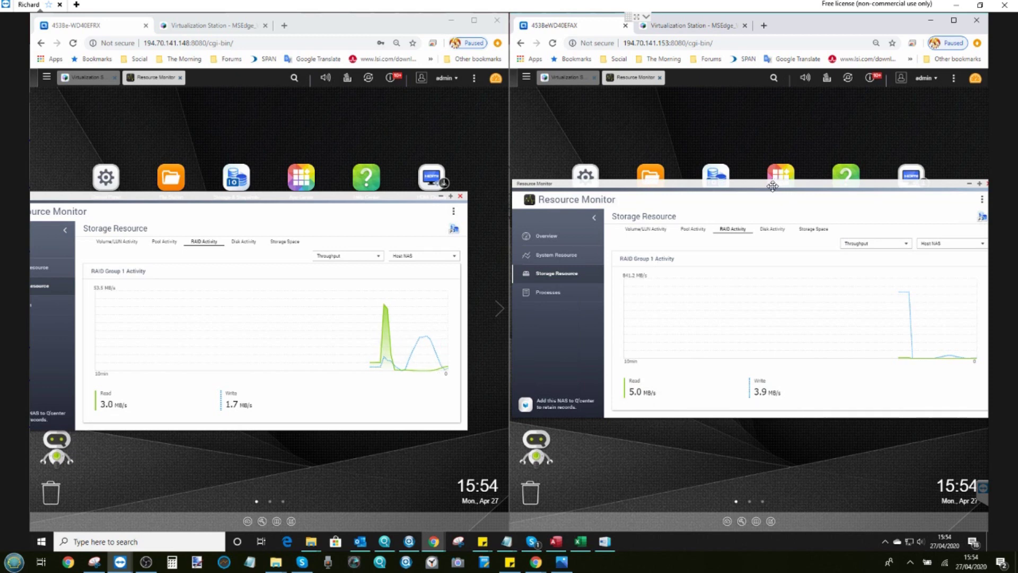
drag(775, 185, 769, 187)
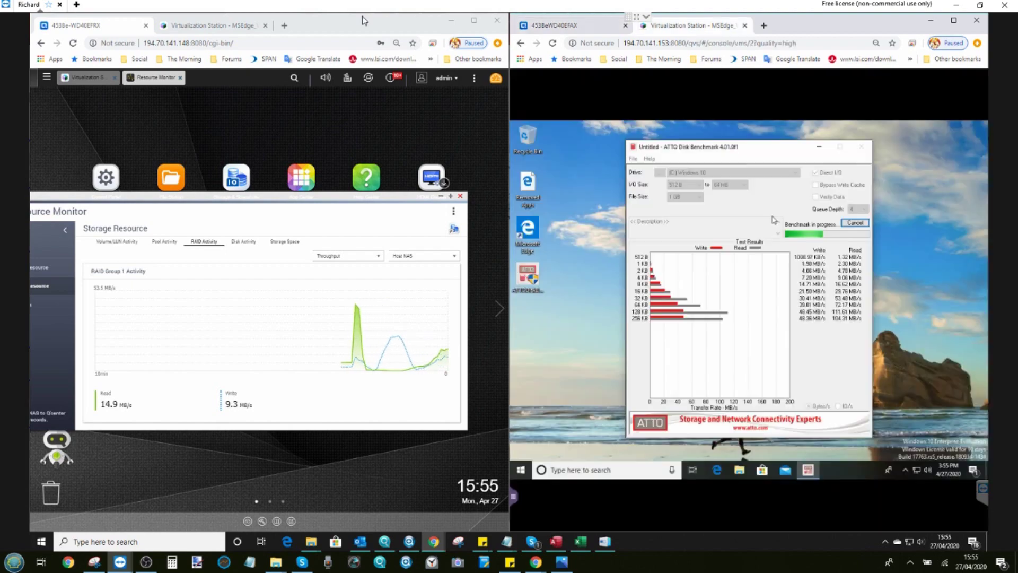
click(96, 28)
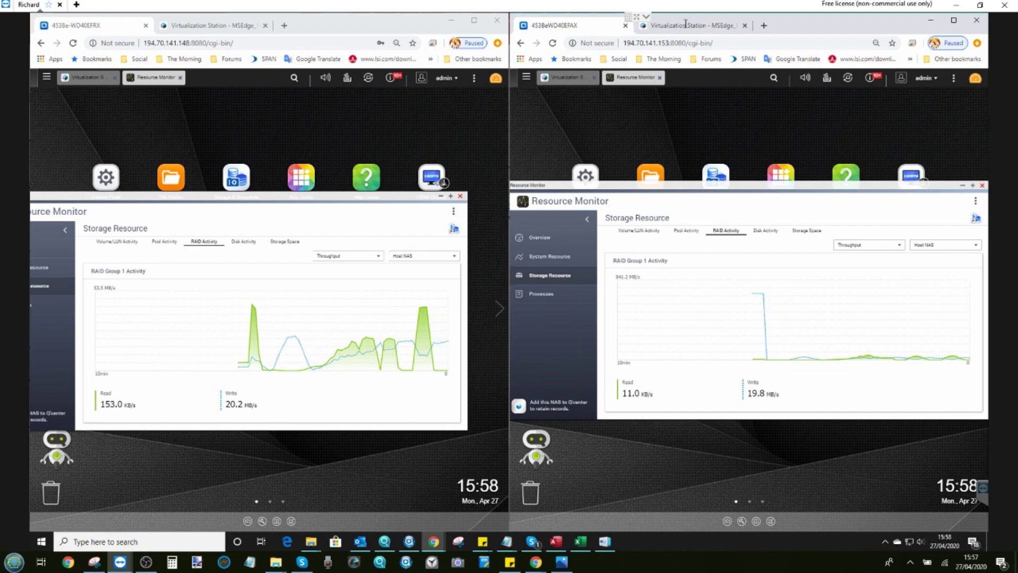
click(239, 269)
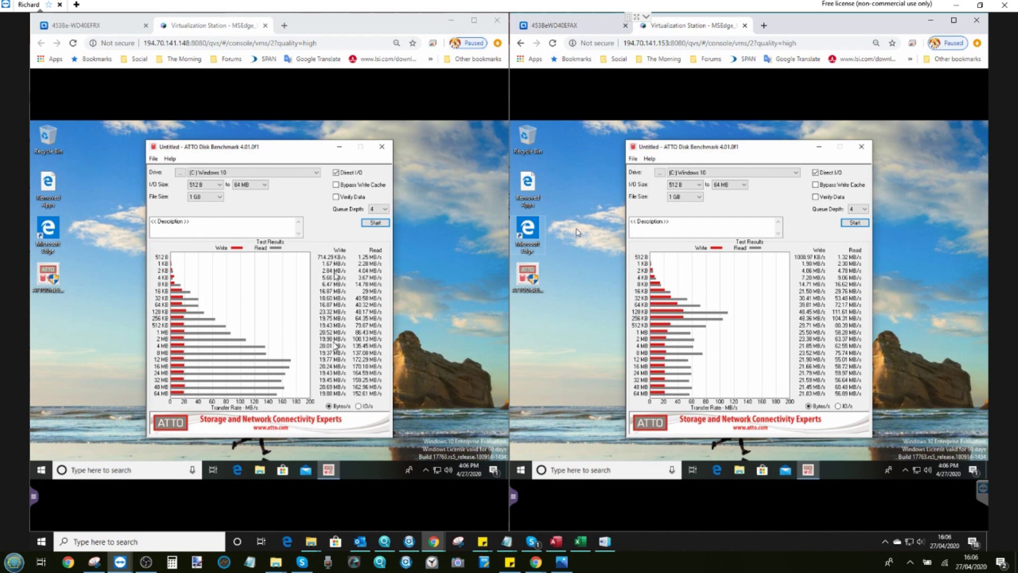
Switch both ATTO result views to IO/s, then reload the right console and collapse its side menu.
click(359, 406)
click(838, 406)
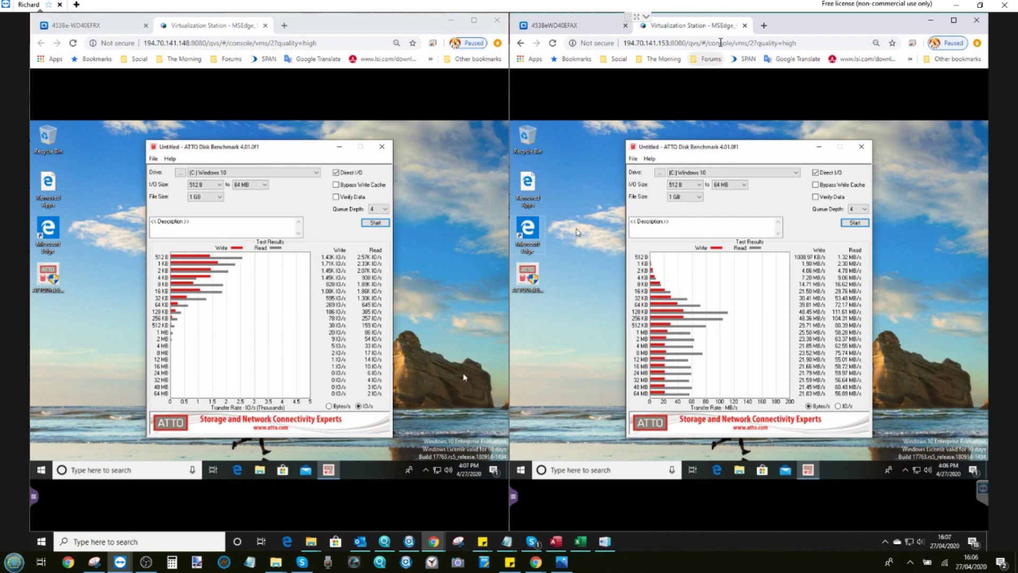
click(721, 48)
key(Return)
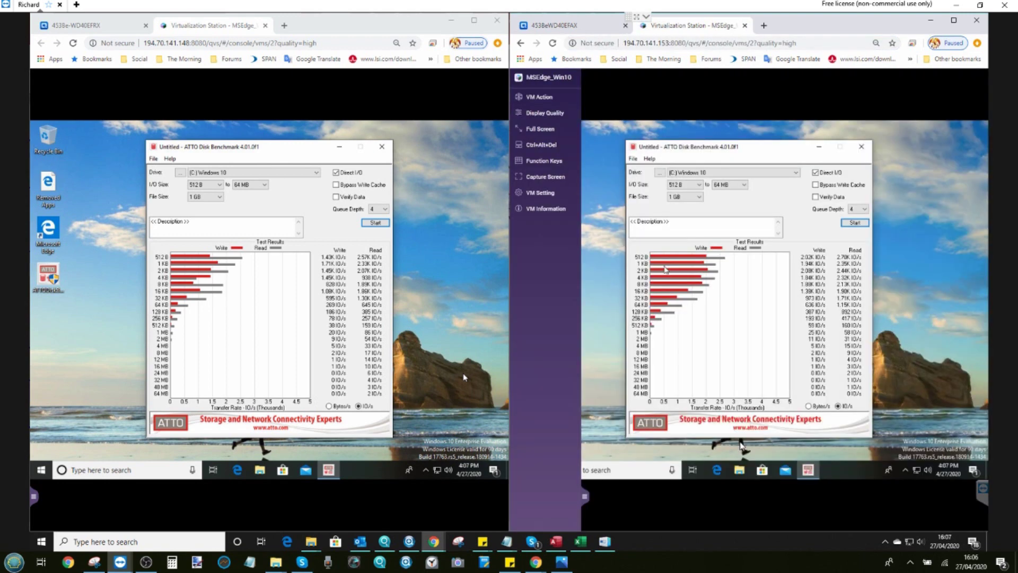
click(585, 499)
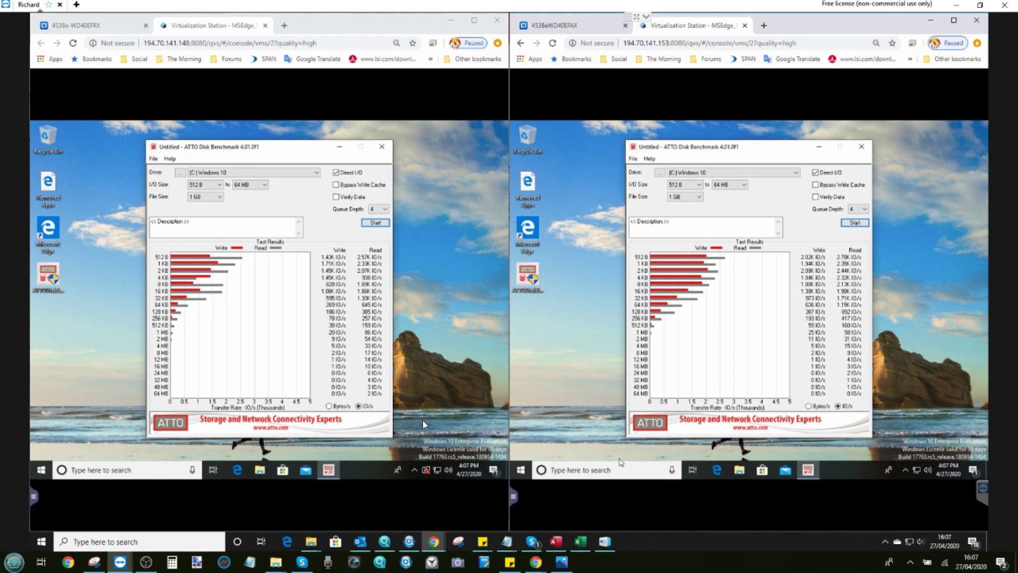
mouse_move(316, 540)
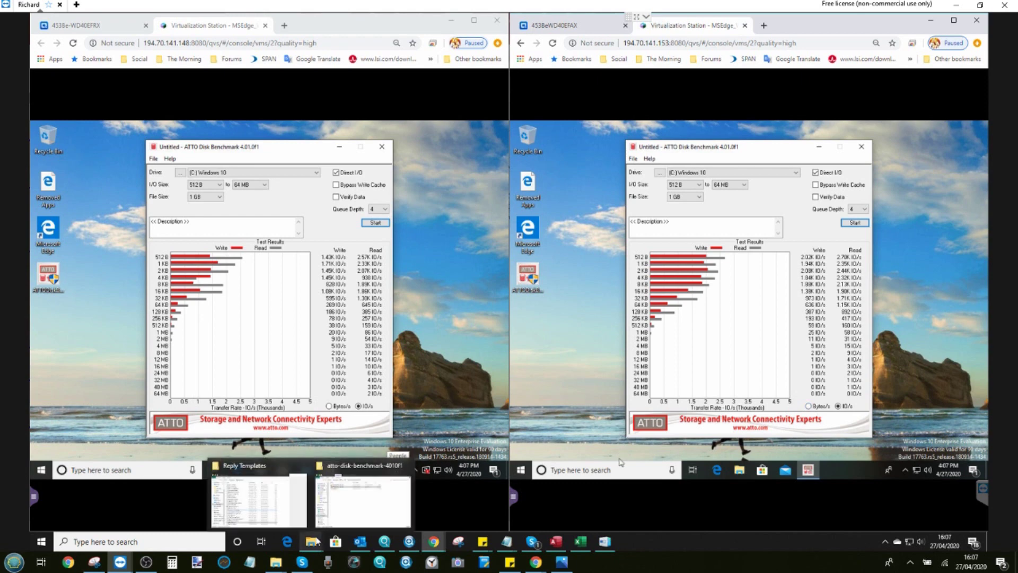
click(356, 500)
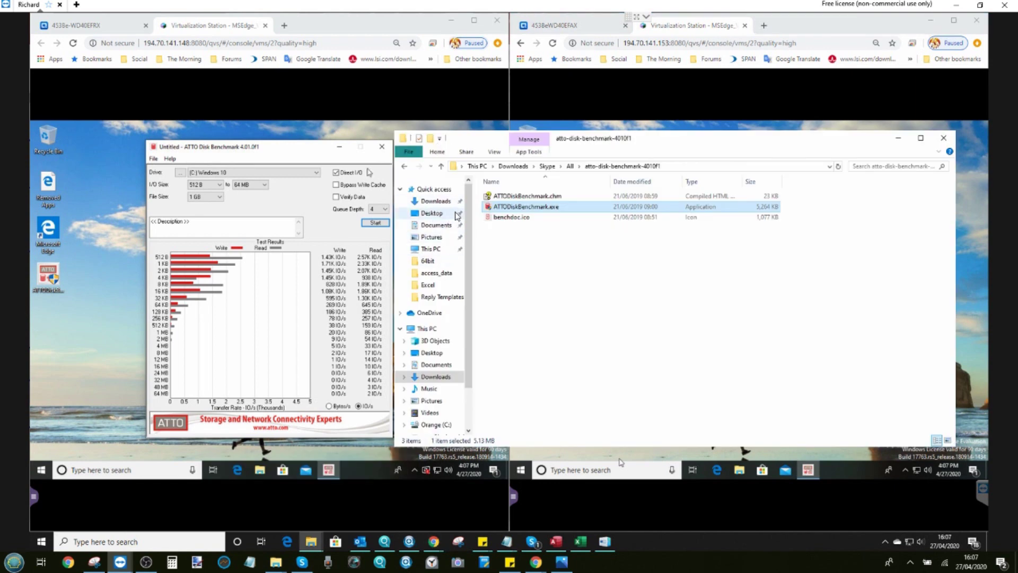
click(401, 189)
click(400, 188)
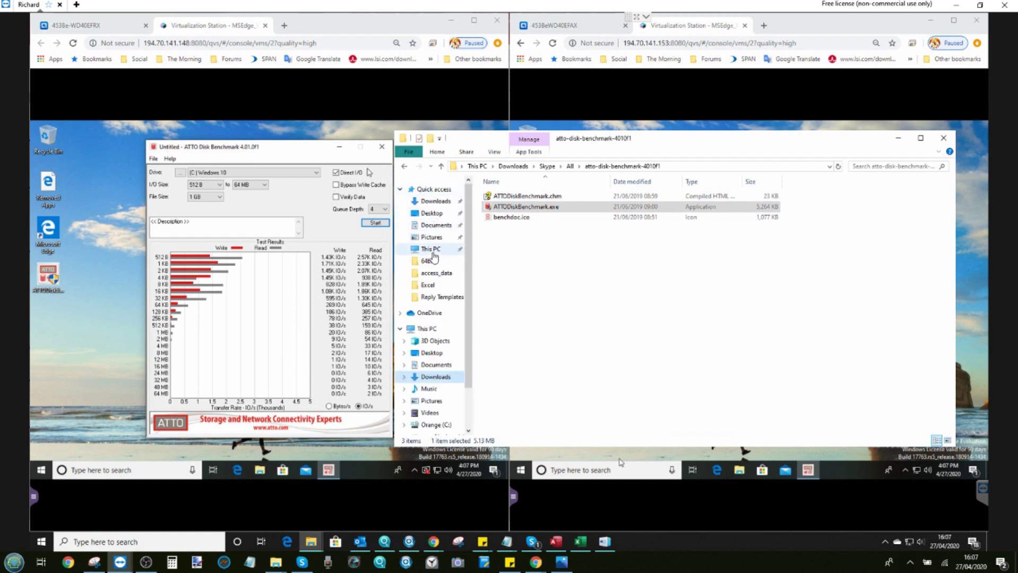
click(898, 138)
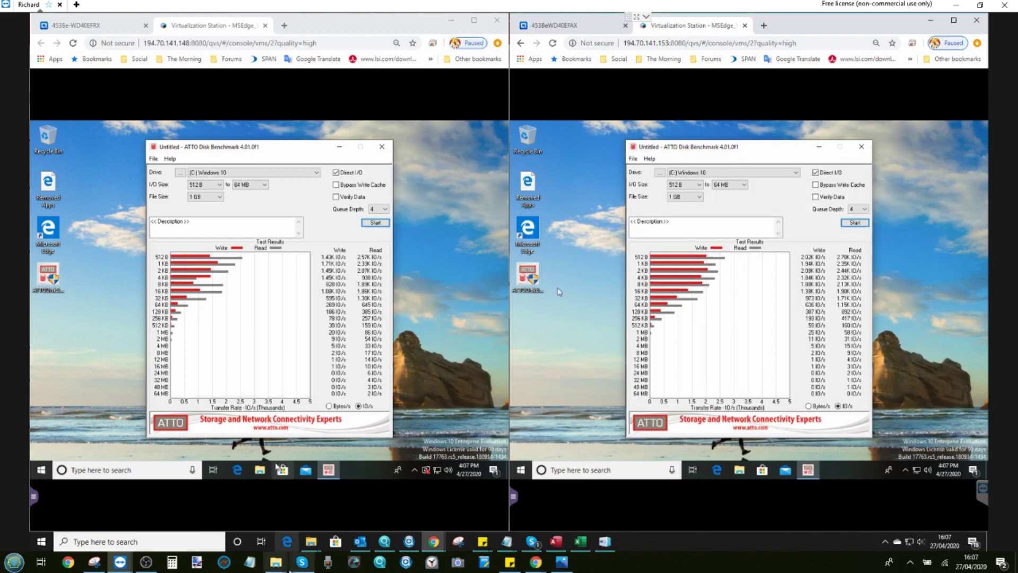
mouse_move(276, 565)
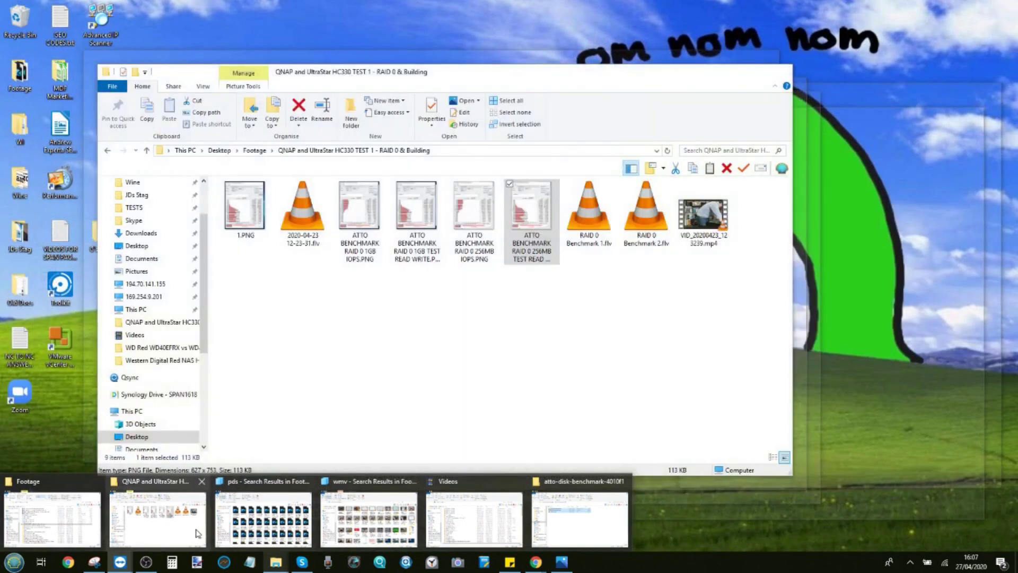
click(196, 533)
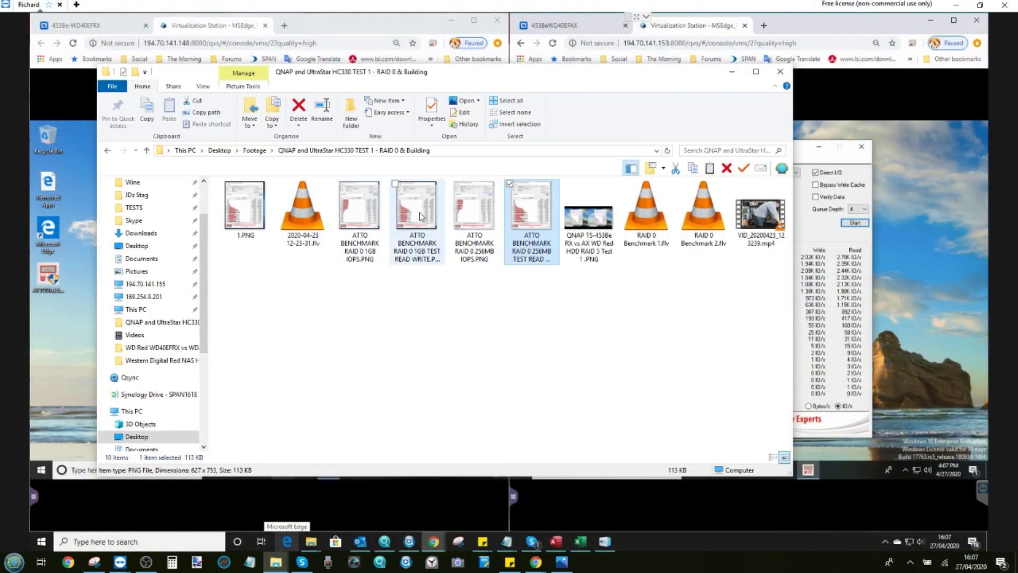
click(358, 218)
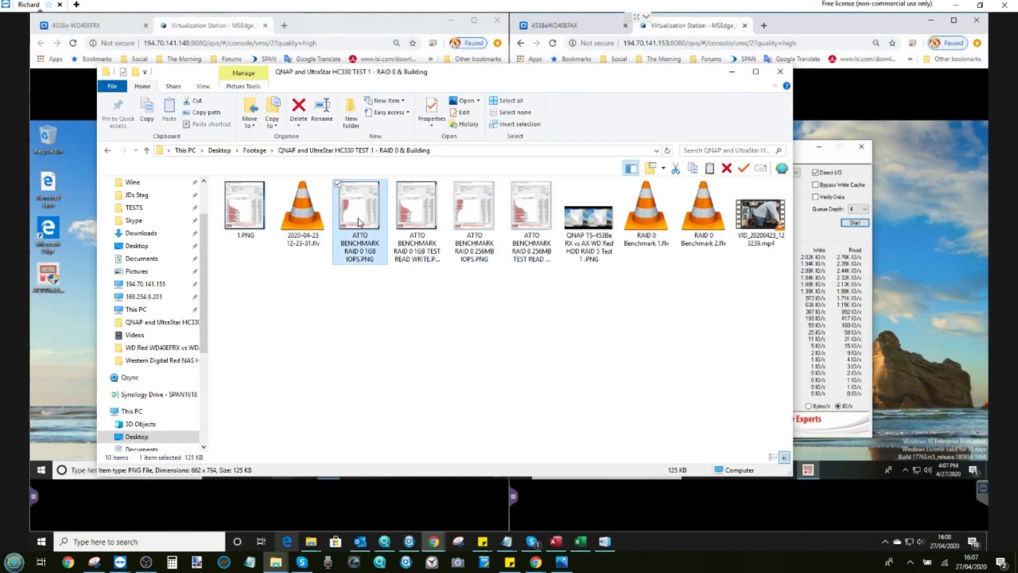
double_click(358, 218)
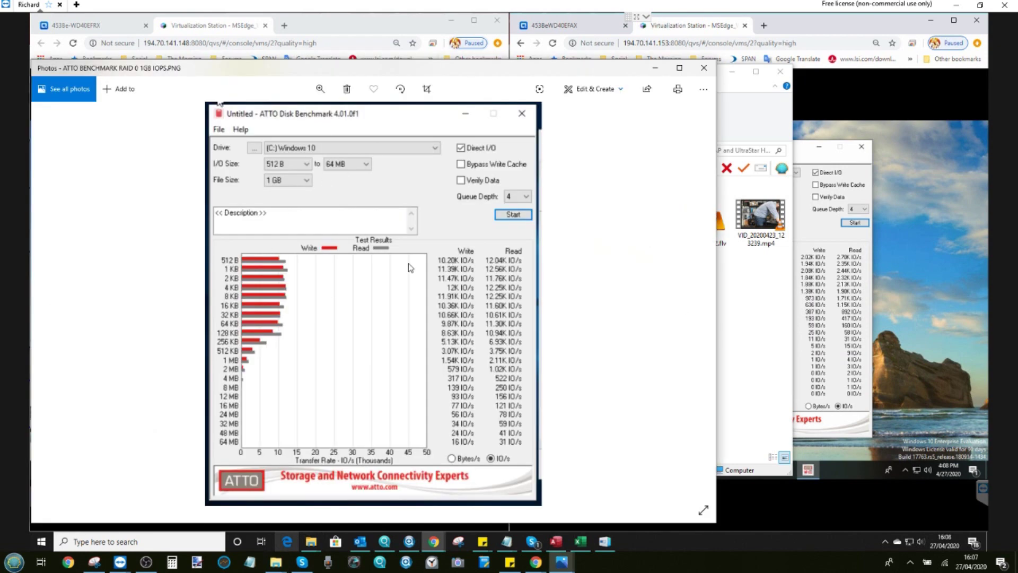
drag(176, 68, 242, 78)
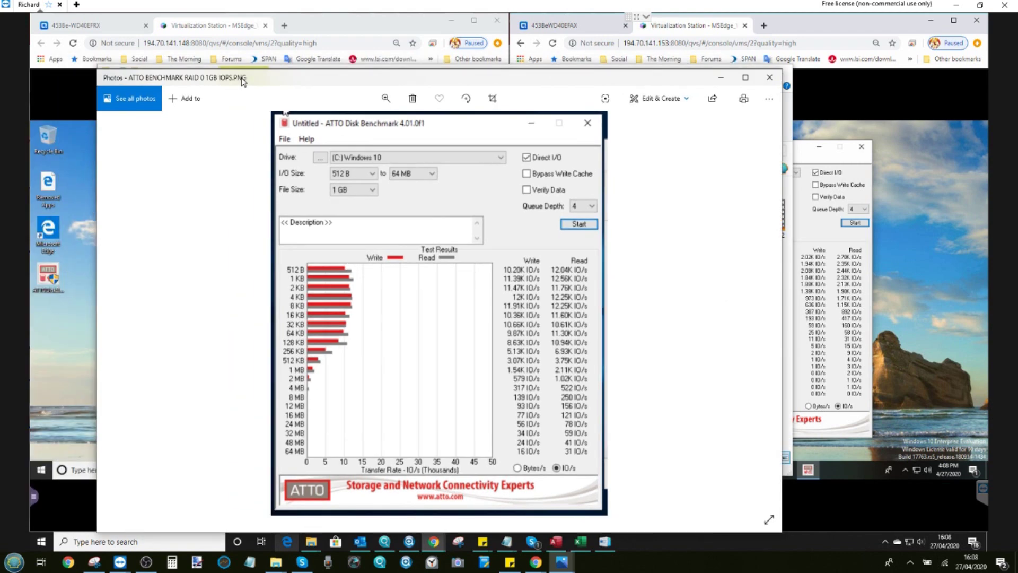
click(769, 77)
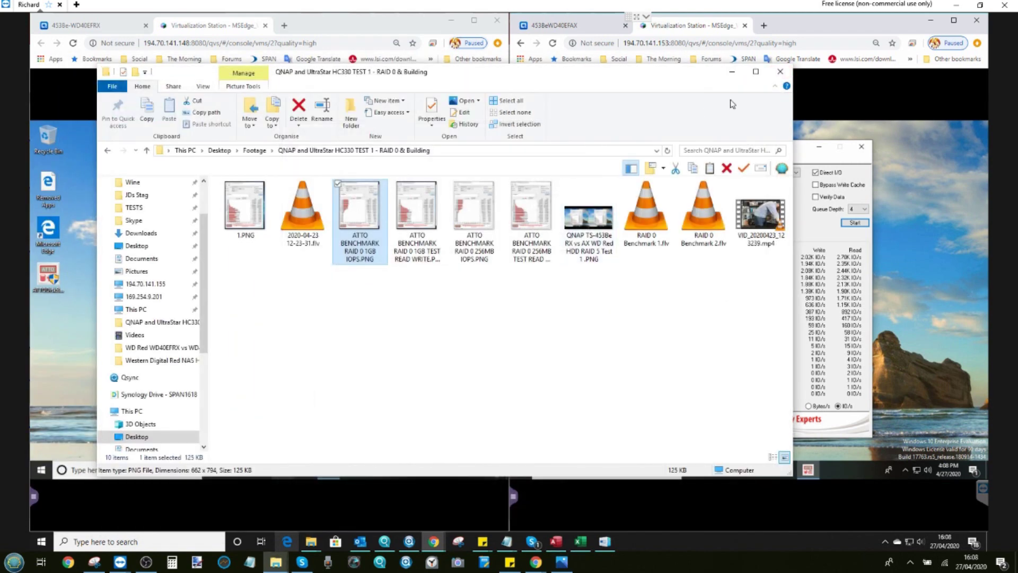
click(732, 72)
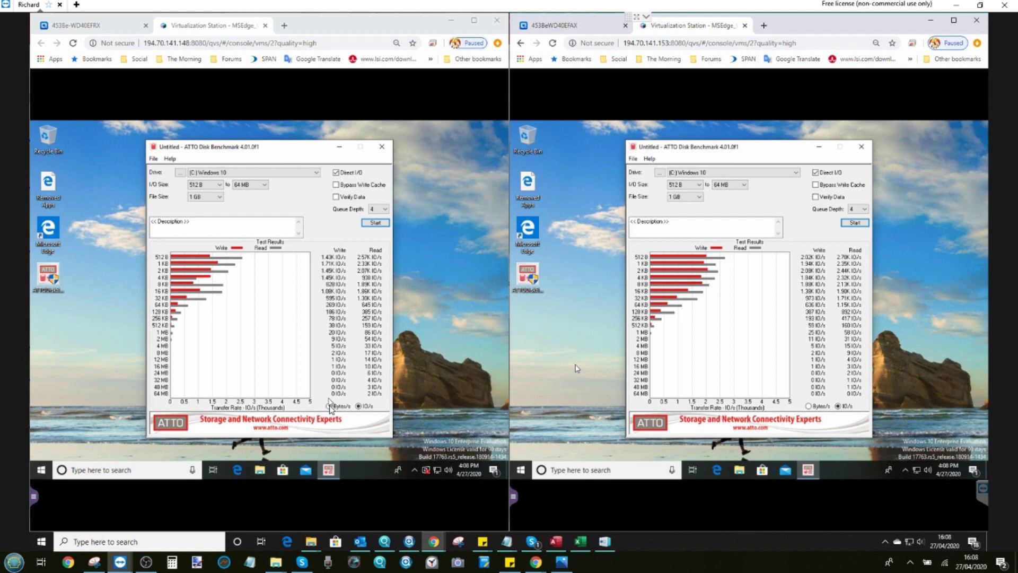
Switch the left and right ATTO result views back to Bytes/s.
click(329, 407)
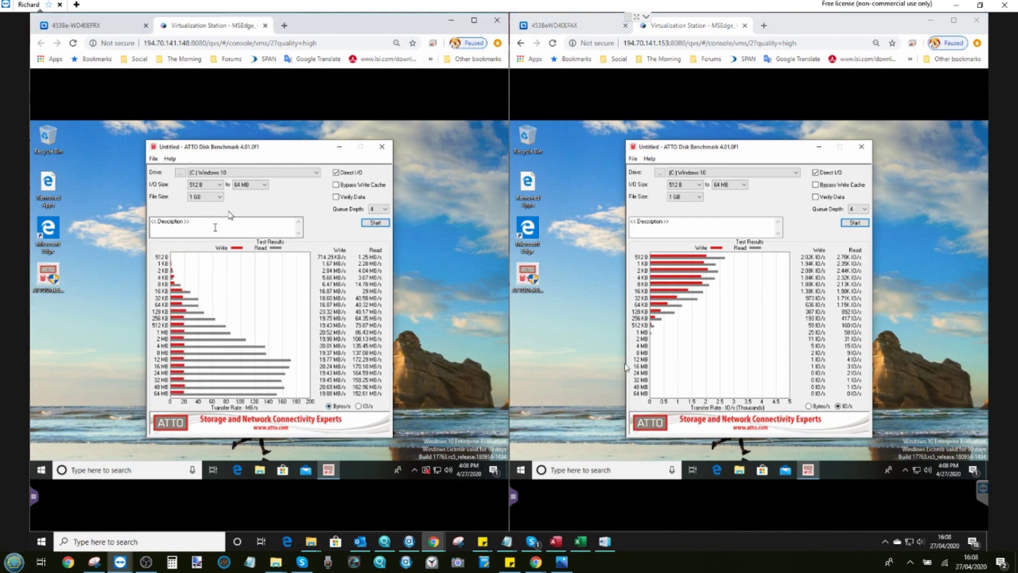
click(815, 407)
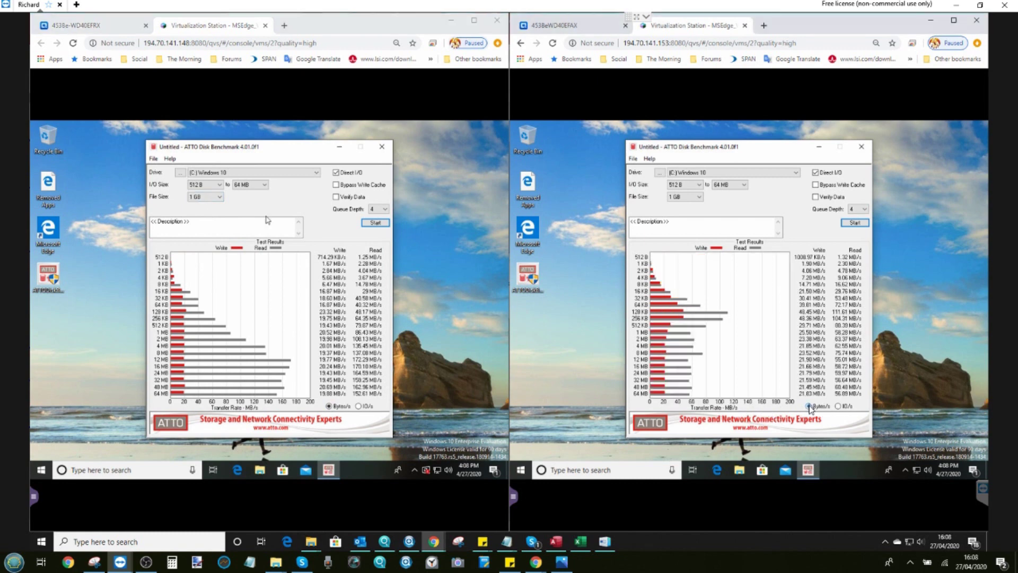